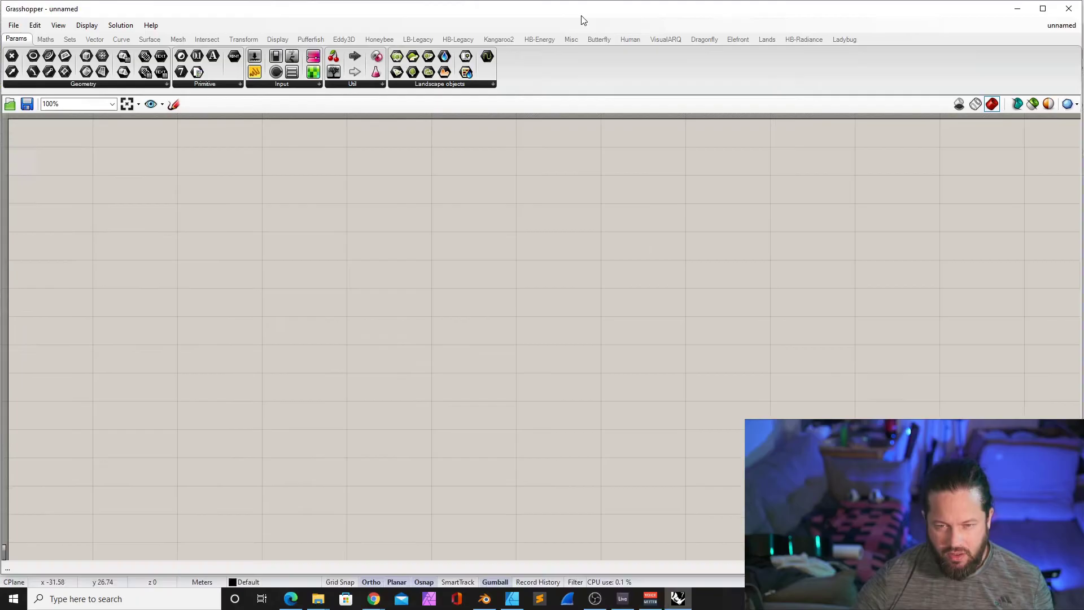
Open Grasshopper's Components Folder through File > Special Folders, listing plugins like Pufferfish, Human and Elefront
drag(581, 9, 630, 45)
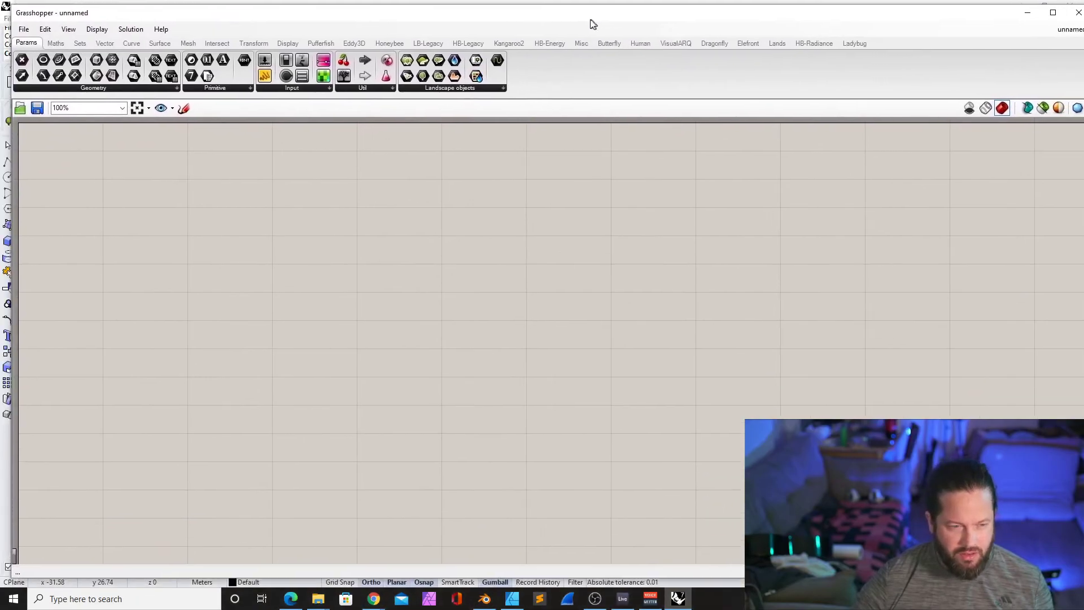
drag(630, 44, 507, 13)
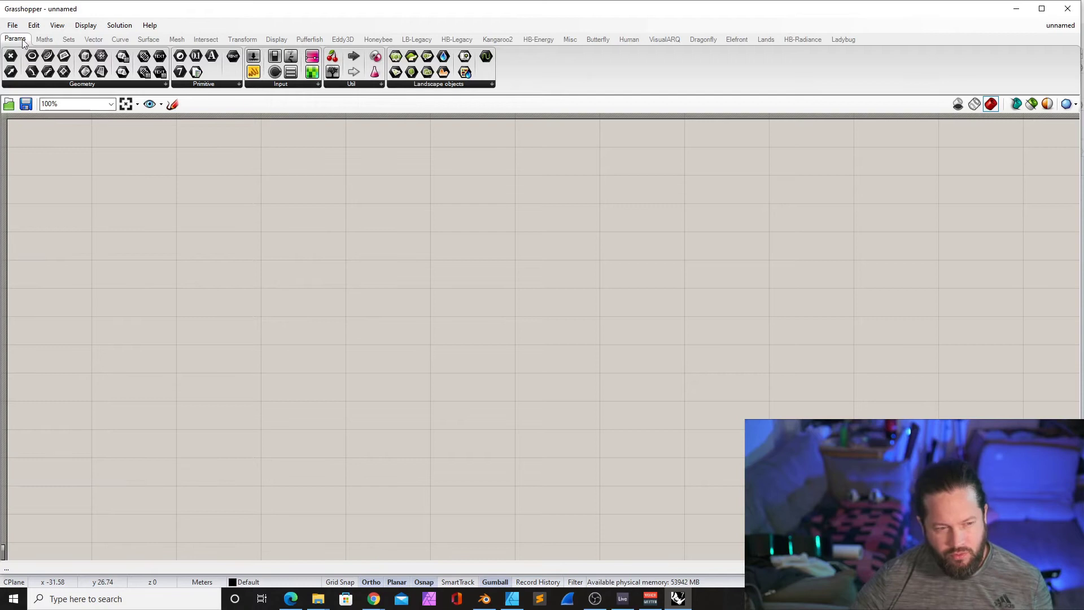
click(11, 26)
mouse_move(46, 228)
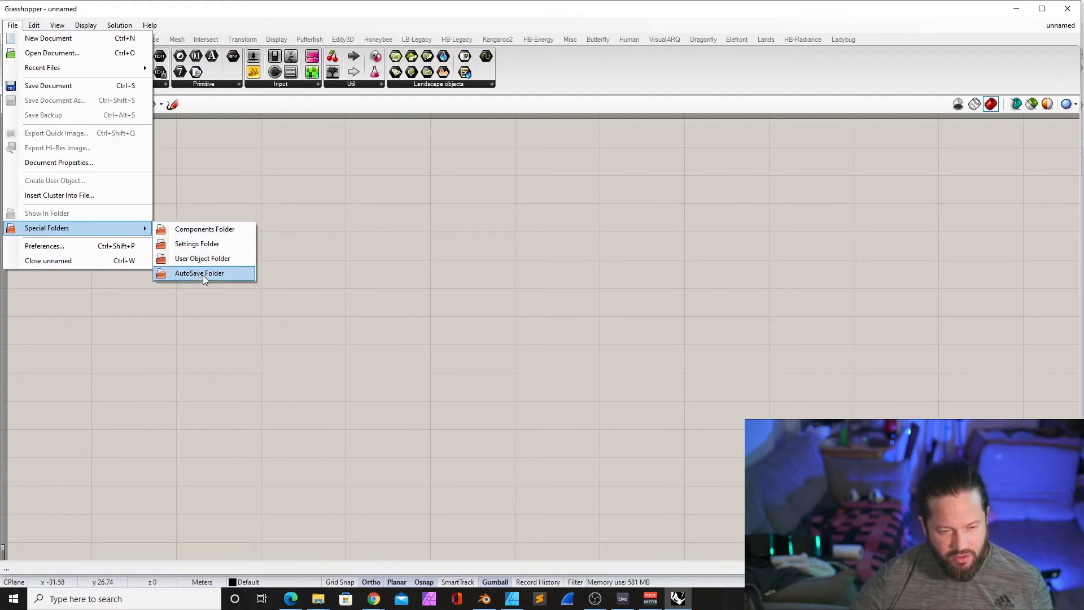
click(205, 230)
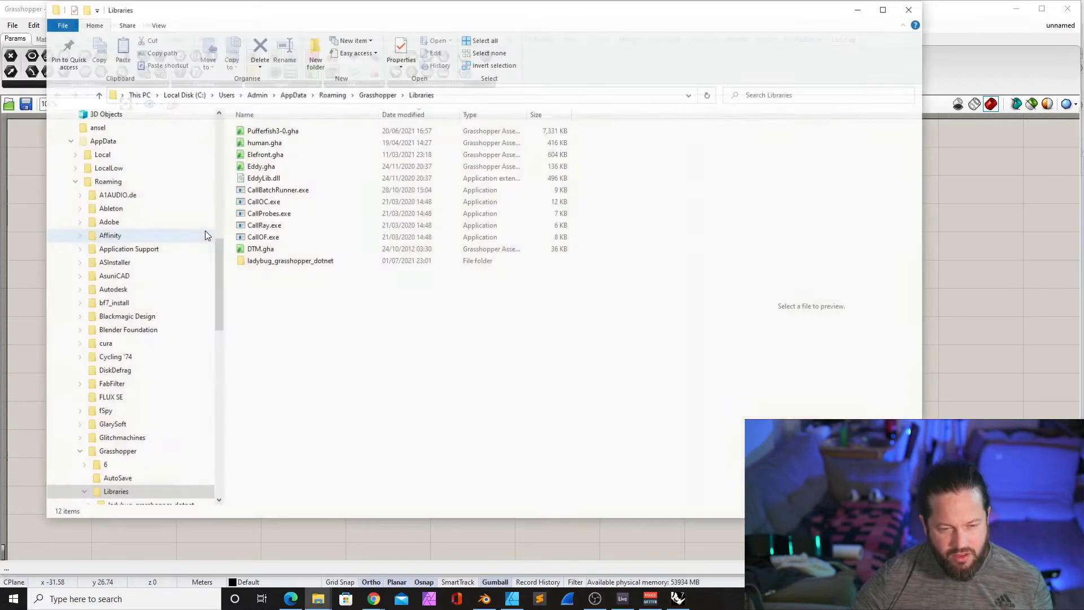
drag(289, 17, 337, 26)
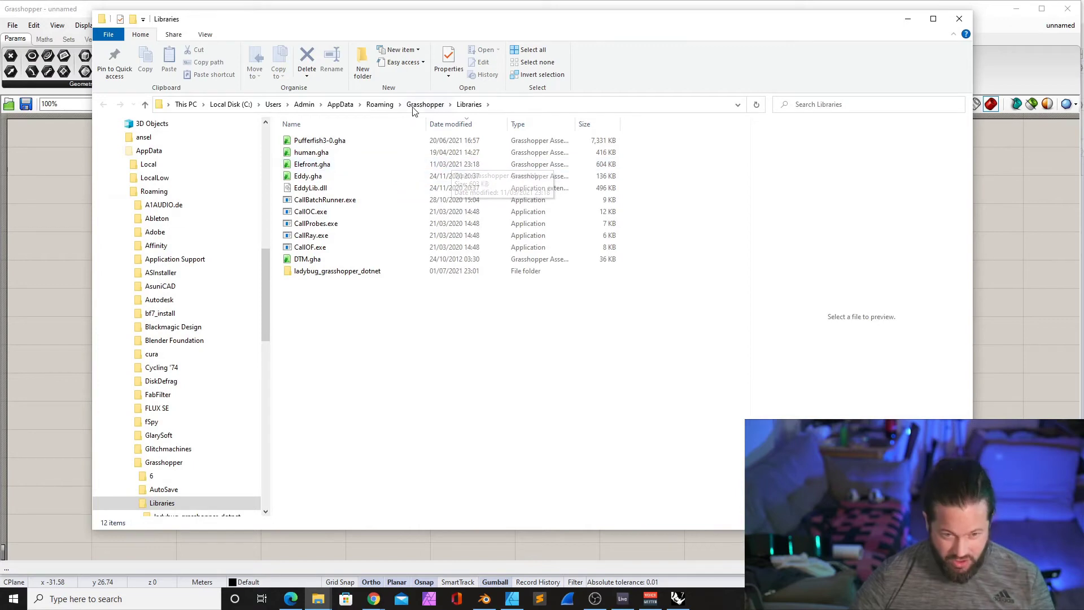
drag(319, 31, 321, 39)
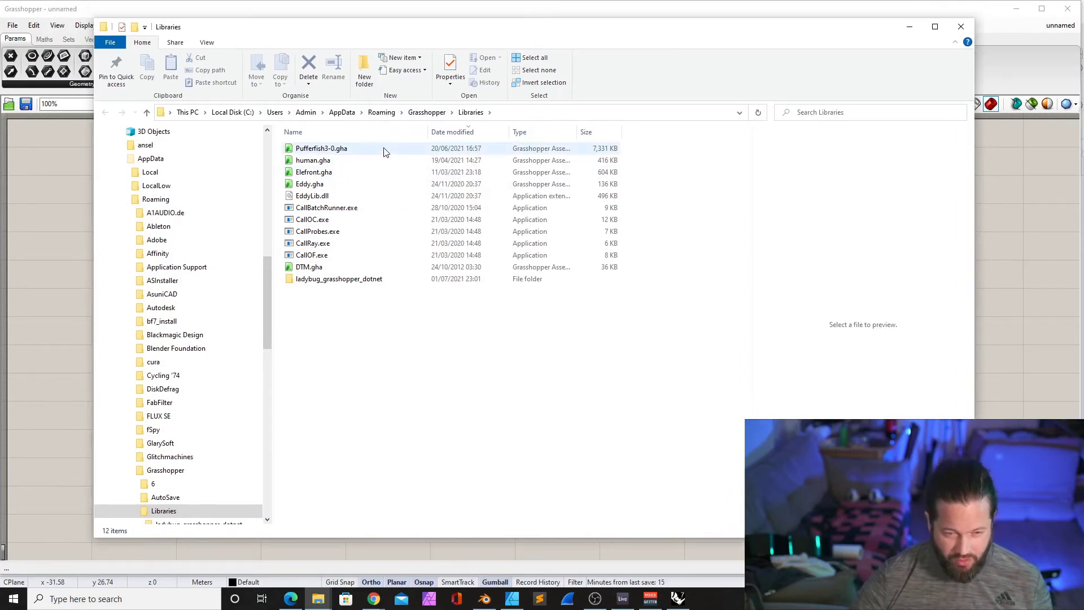
drag(427, 27, 561, 39)
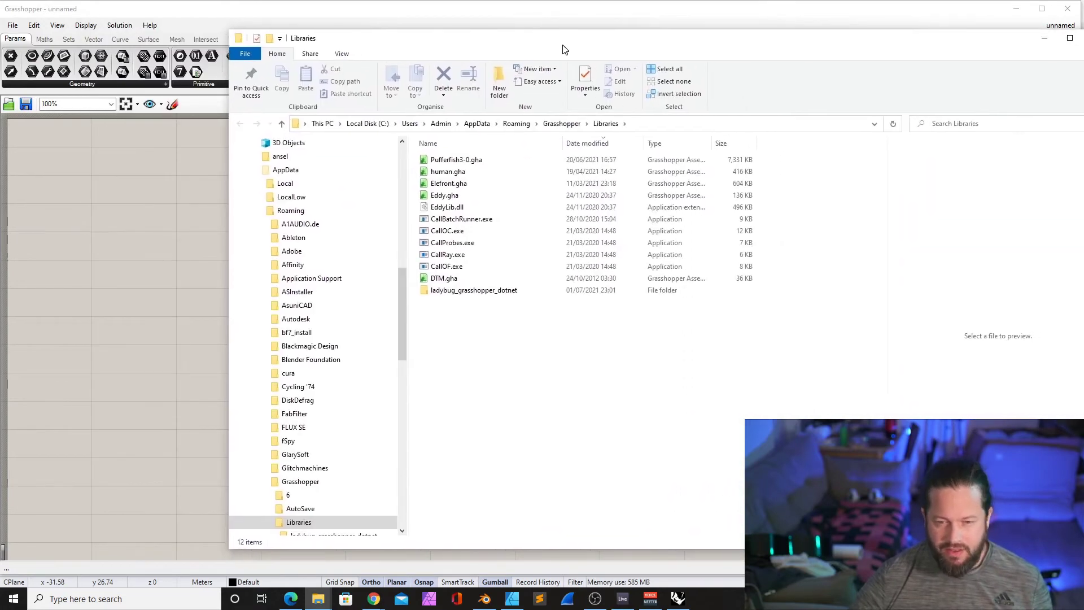
click(565, 125)
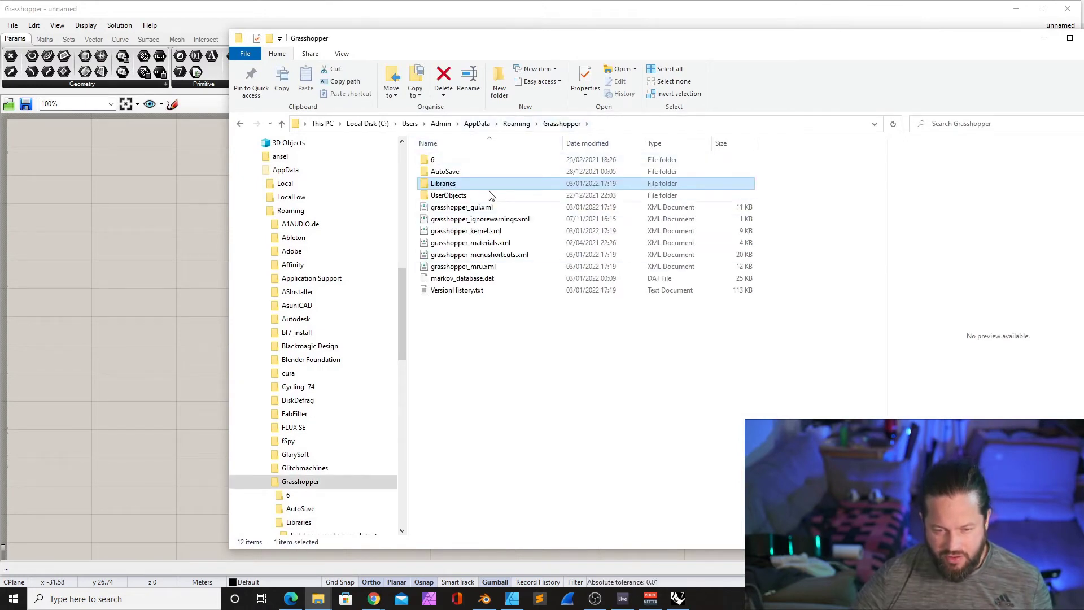
double_click(444, 186)
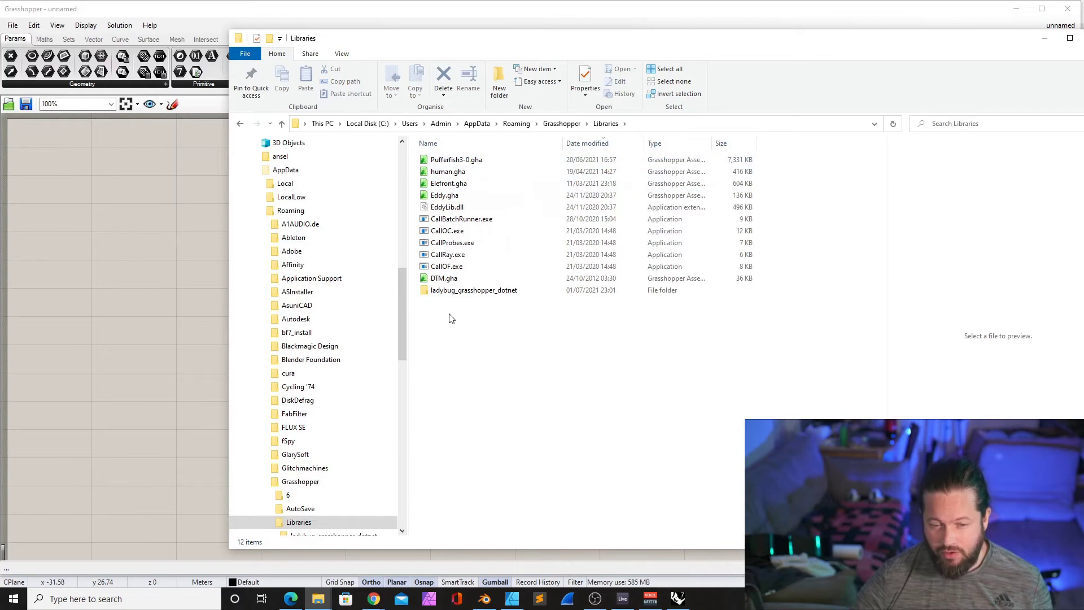
key(alt+Up)
double_click(448, 196)
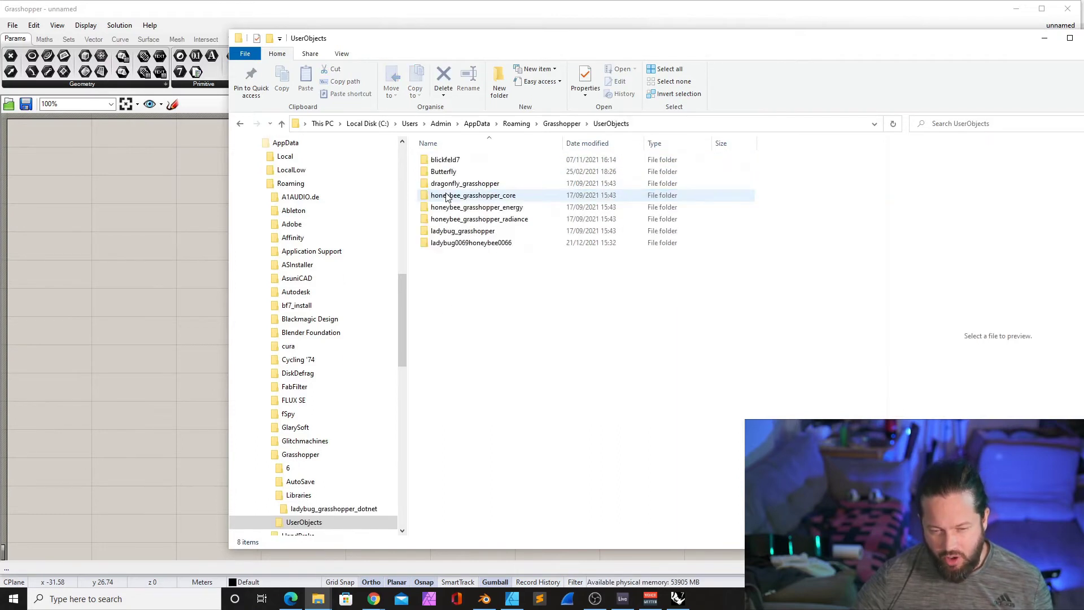
drag(501, 299, 444, 161)
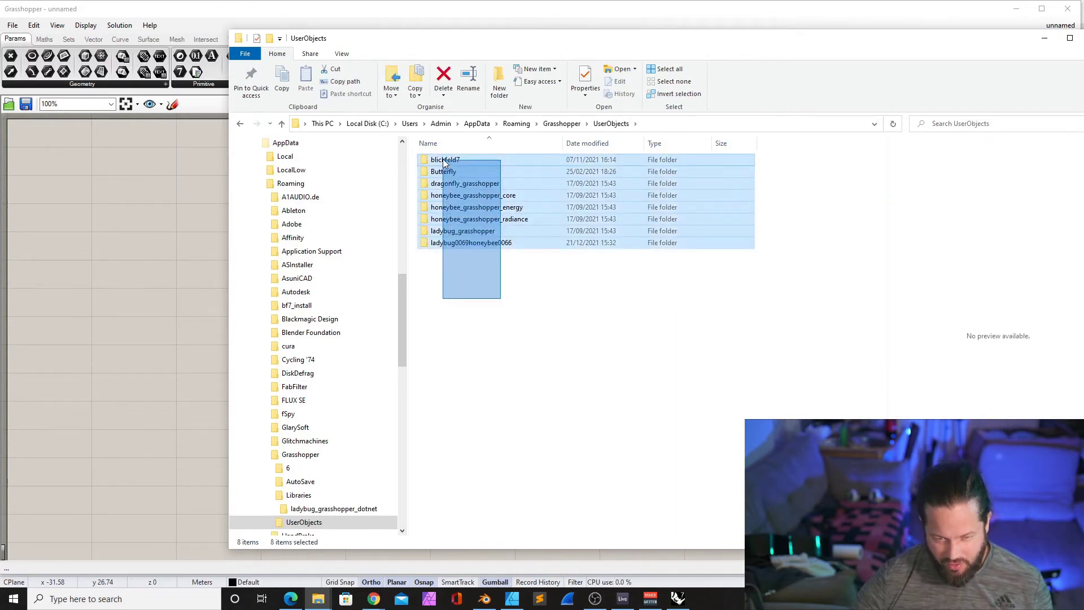
click(480, 291)
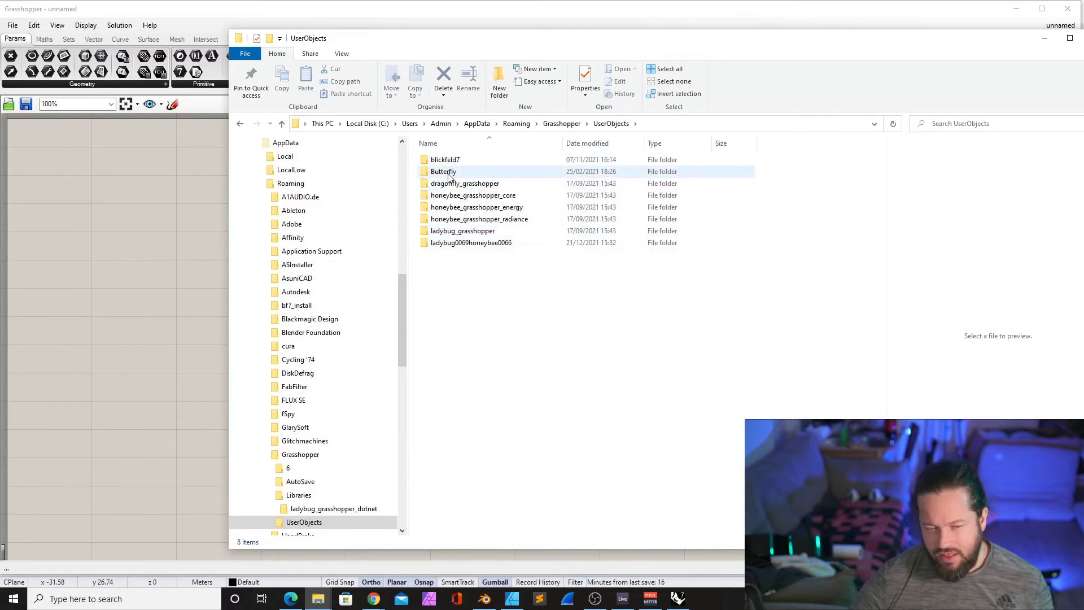
key(alt+Up)
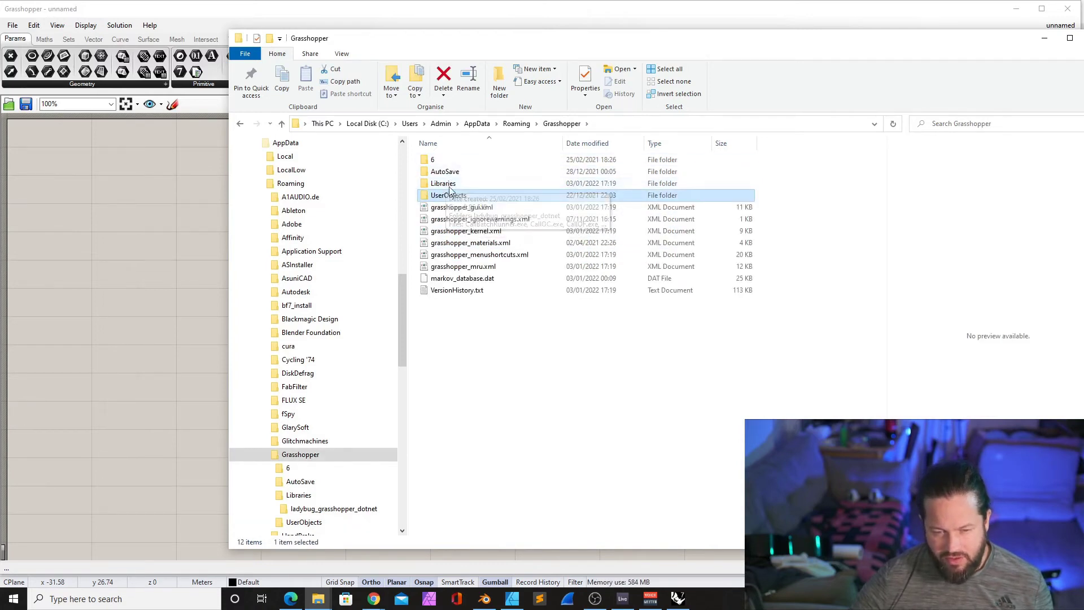
double_click(443, 183)
key(alt+Left)
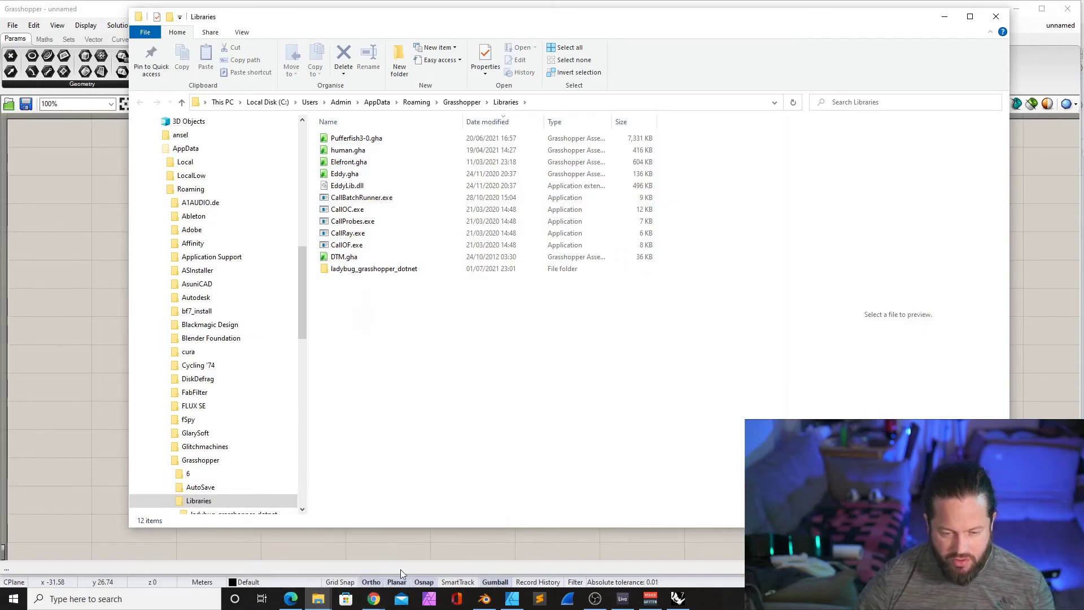
mouse_move(374, 598)
click(421, 545)
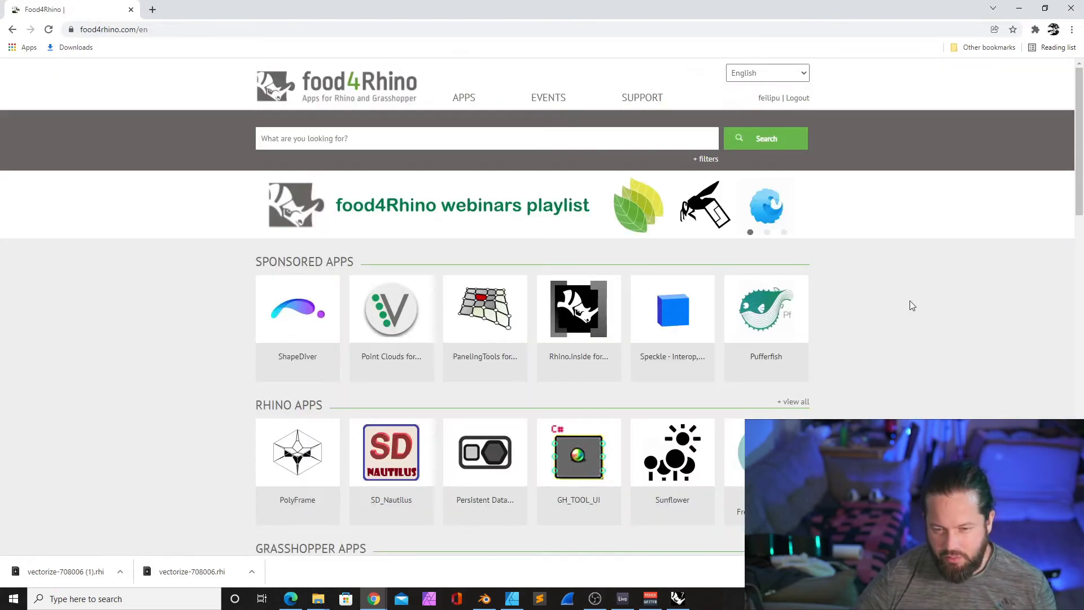
Search food4Rhino for 'octopus' to list Biomorpher, Octopus, octopusLoop and Crystallon
scroll(894, 330, down, 4)
scroll(894, 330, up, 4)
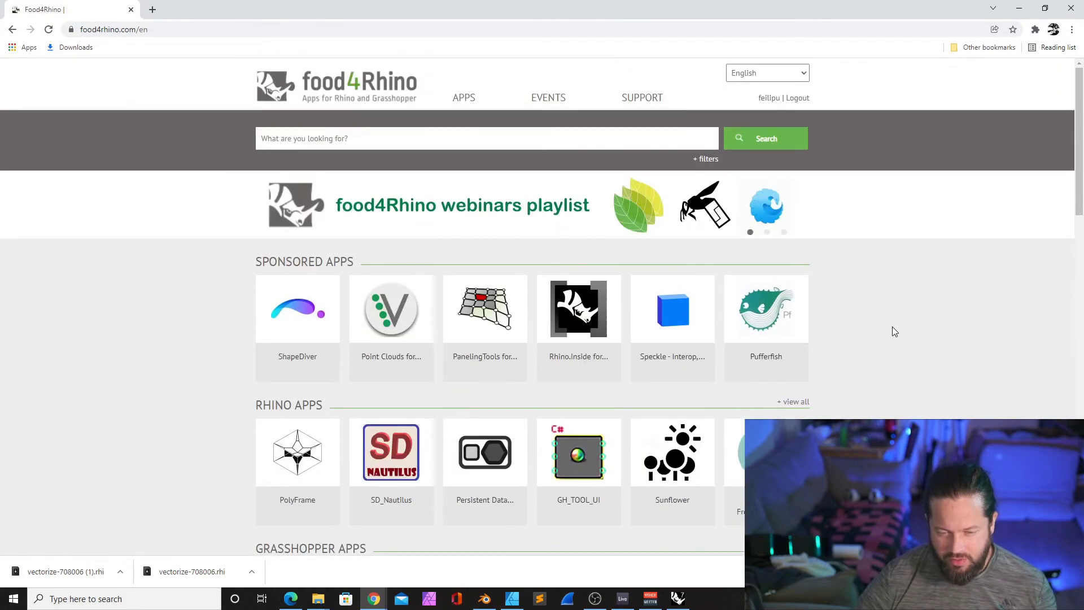
scroll(893, 331, down, 2)
scroll(893, 331, up, 2)
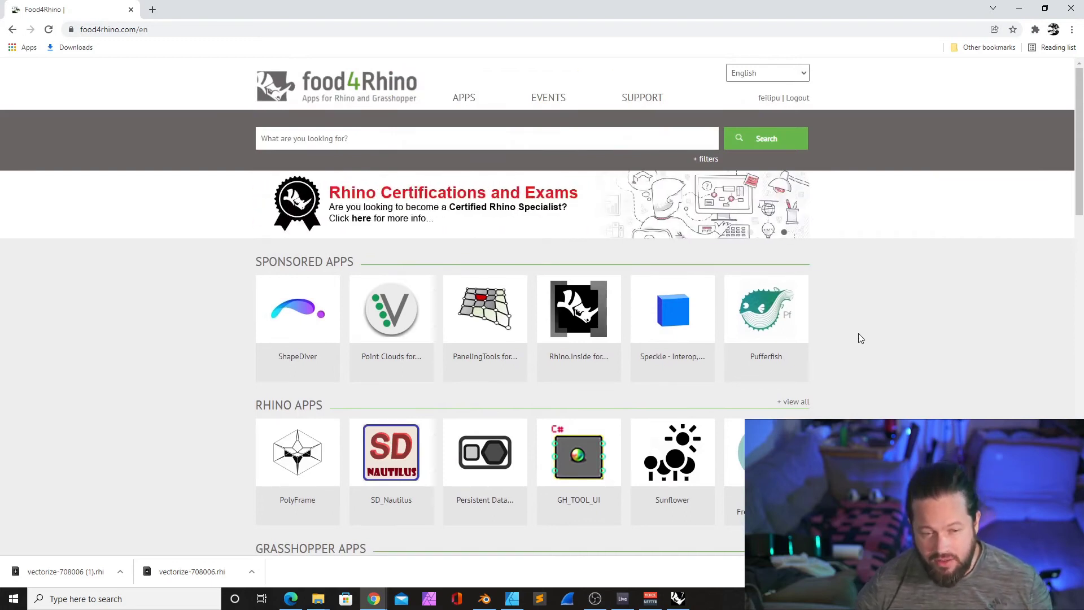
scroll(866, 380, down, 2)
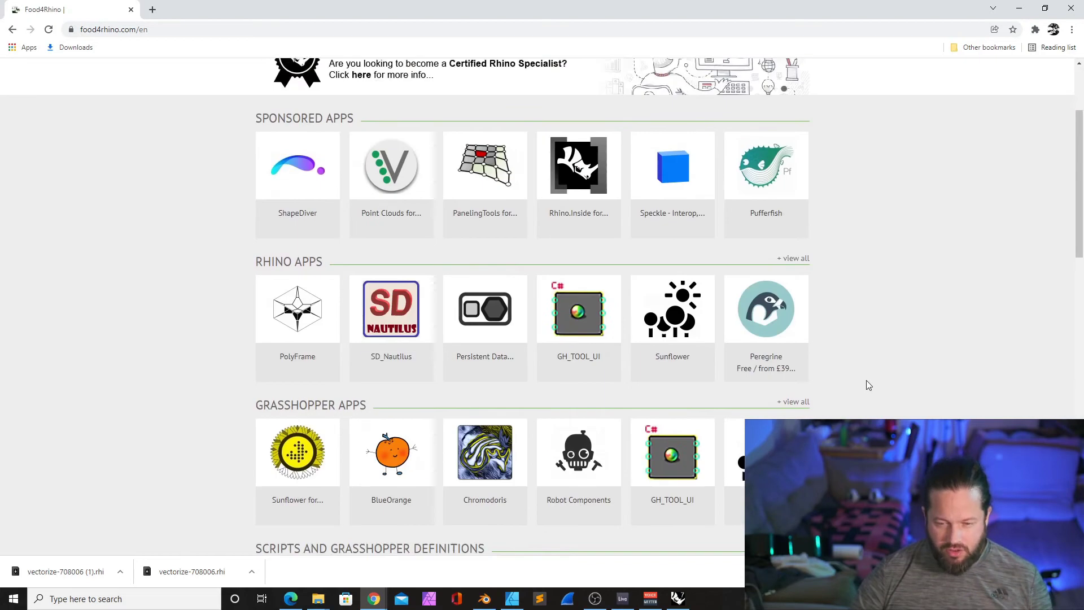
scroll(868, 385, up, 1)
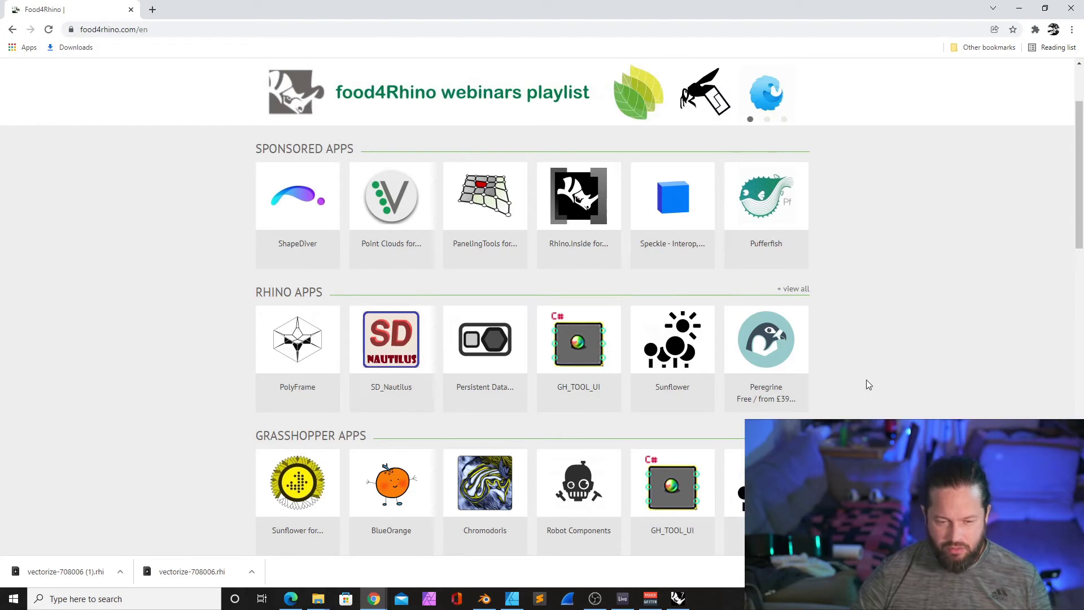
scroll(866, 379, up, 2)
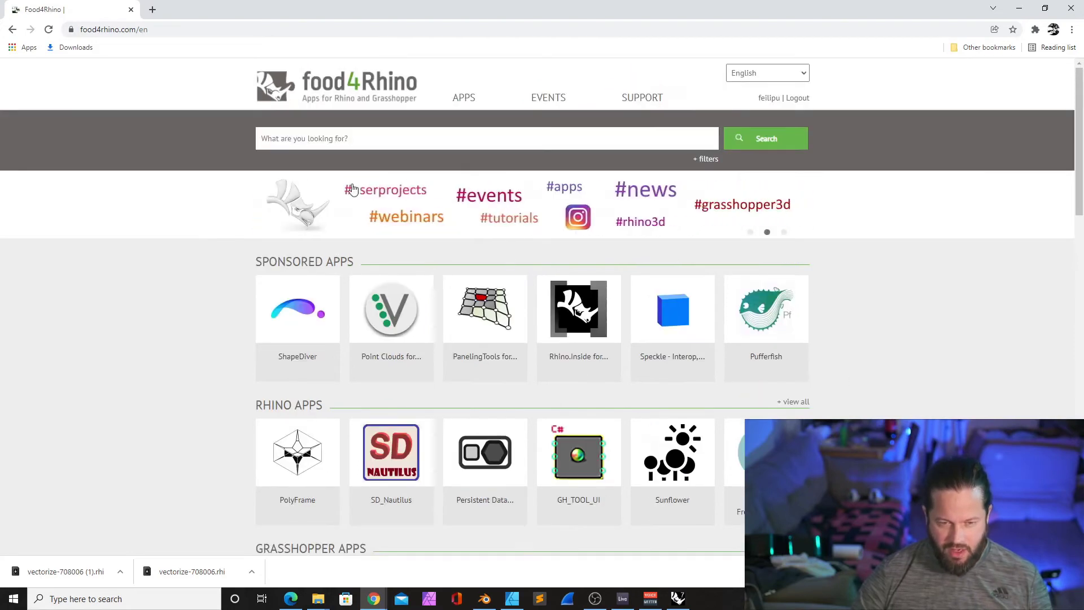
click(377, 141)
text(oct)
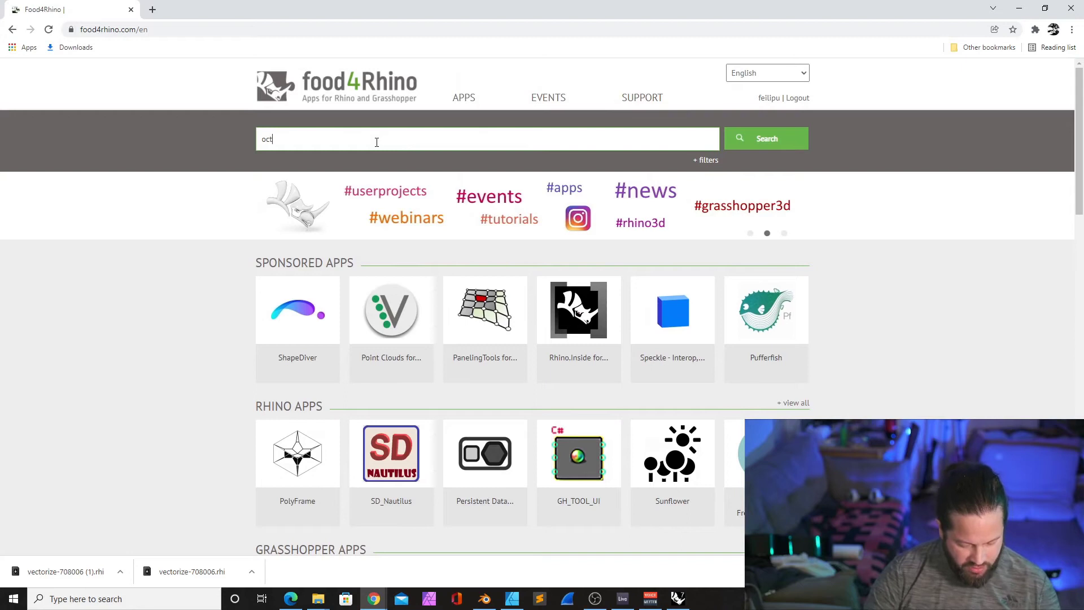
text(opus)
key(Return)
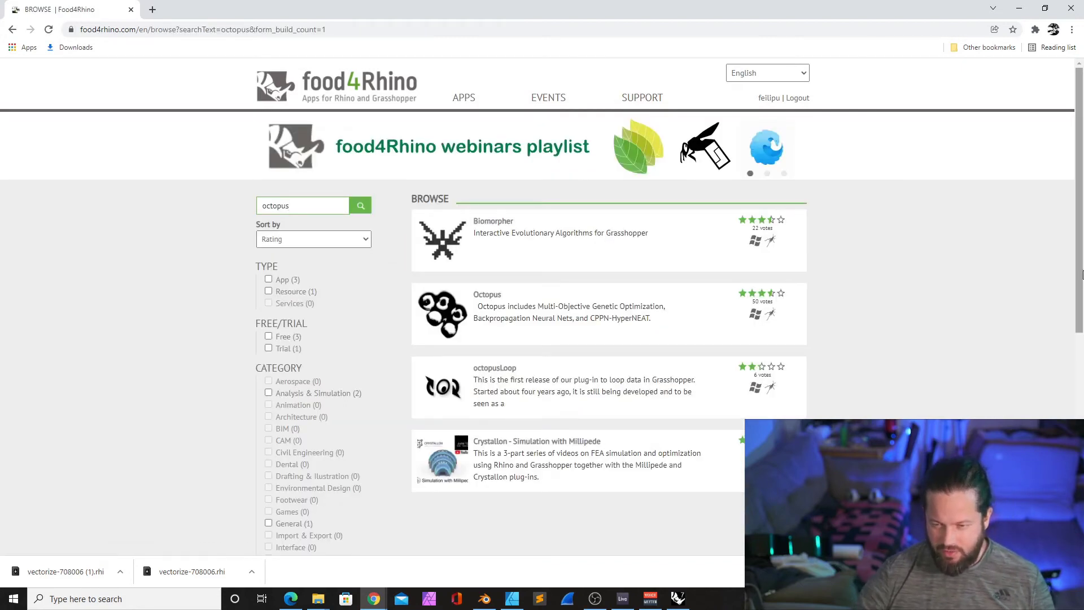
scroll(1080, 312, down, 1)
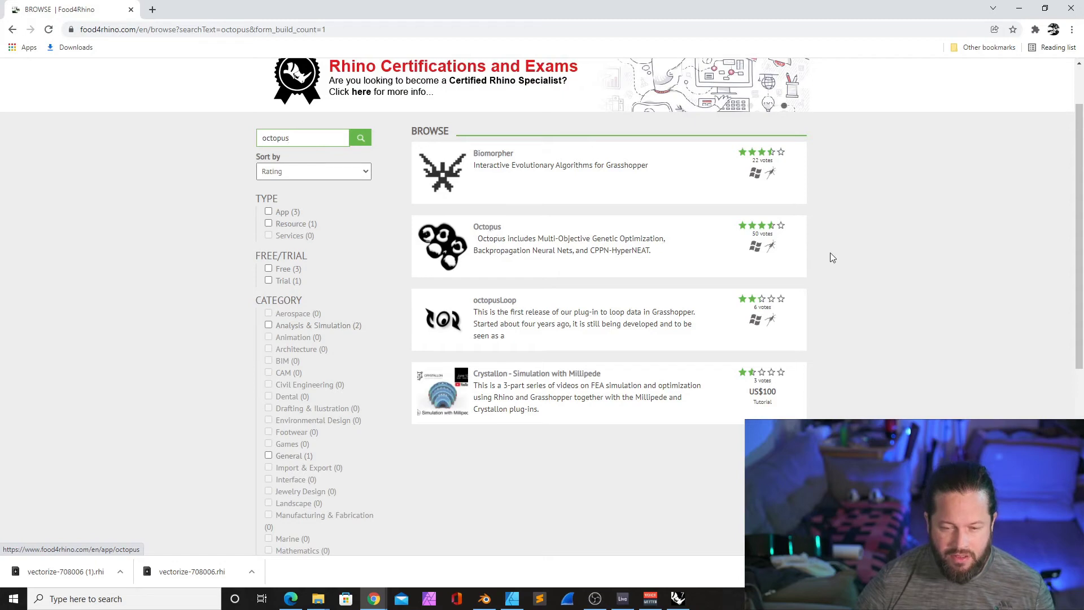
Open the Octopus app page and jump down to its downloads list
click(480, 244)
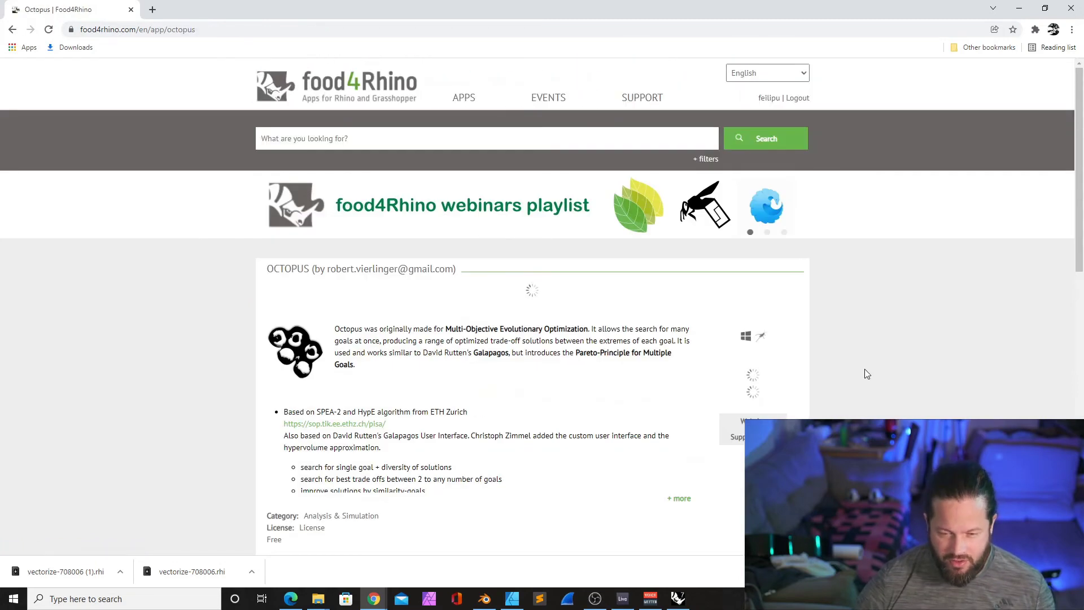
scroll(753, 238, down, 1)
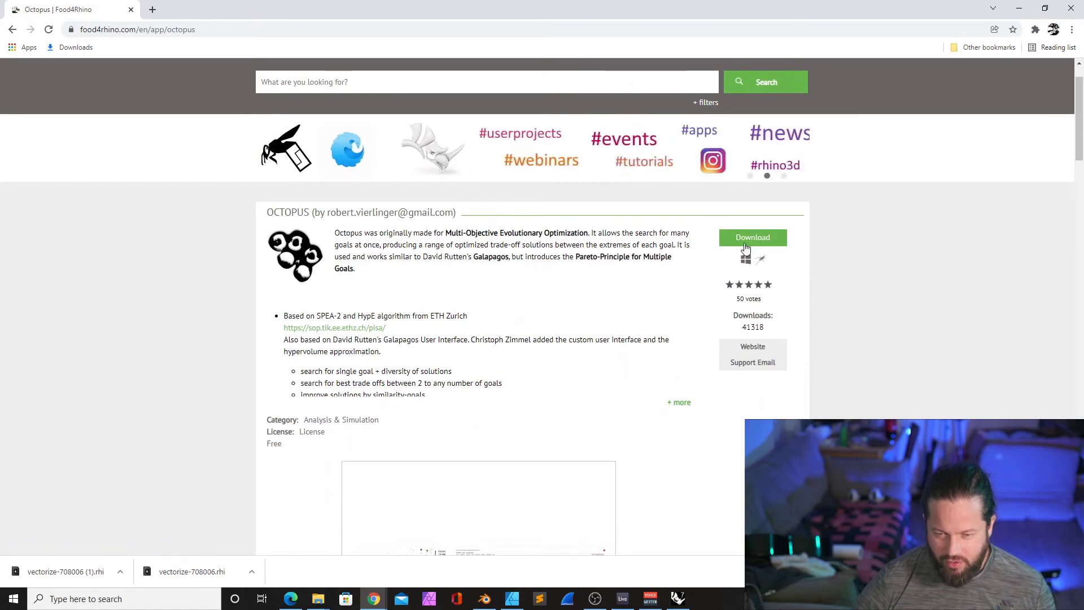
scroll(920, 324, up, 1)
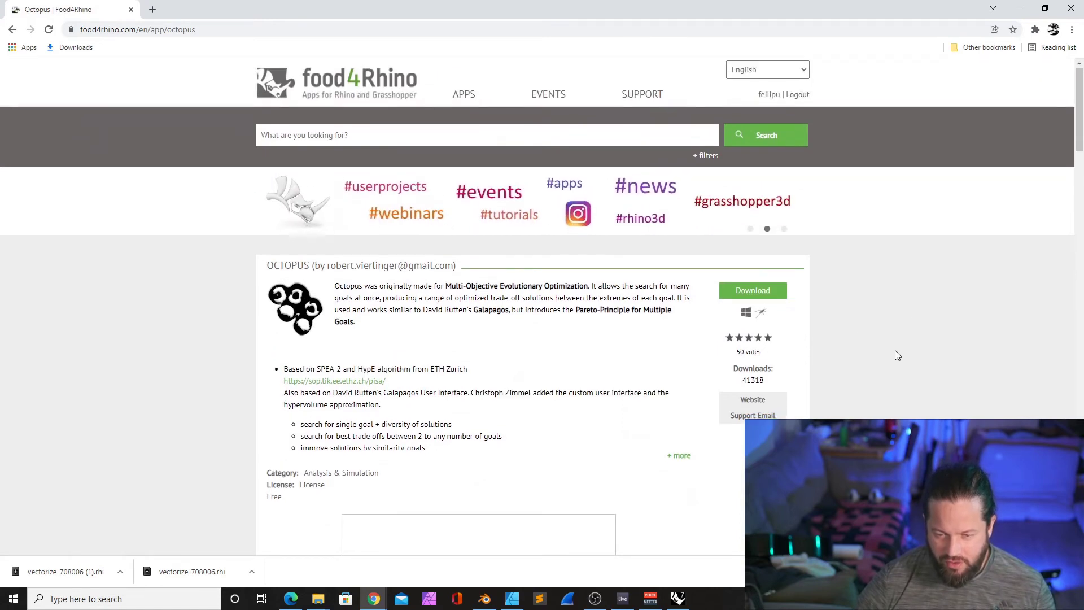
scroll(805, 179, down, 3)
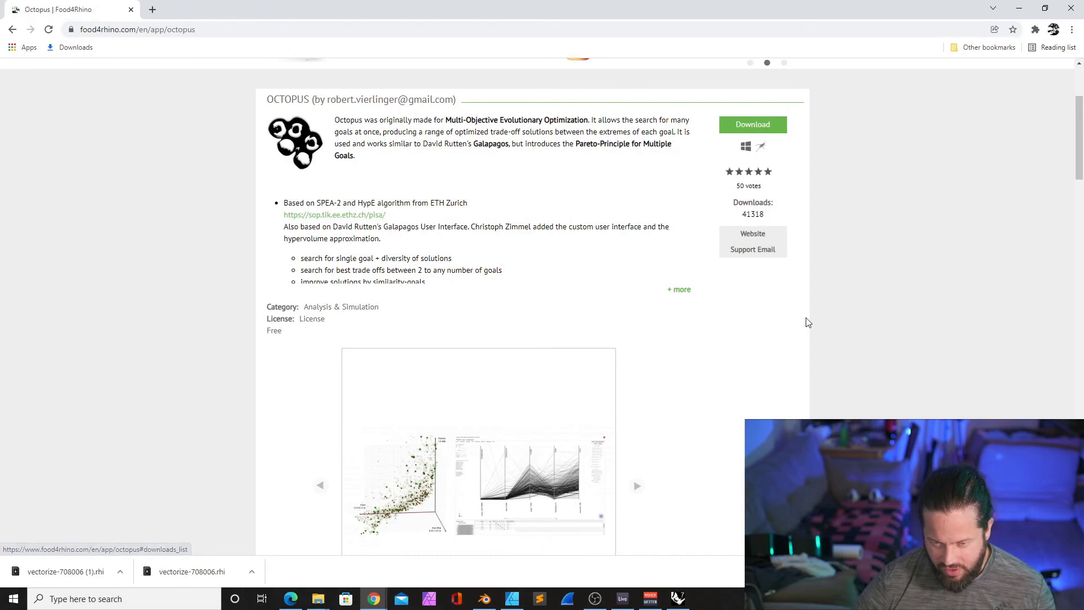
scroll(814, 293, up, 1)
click(747, 180)
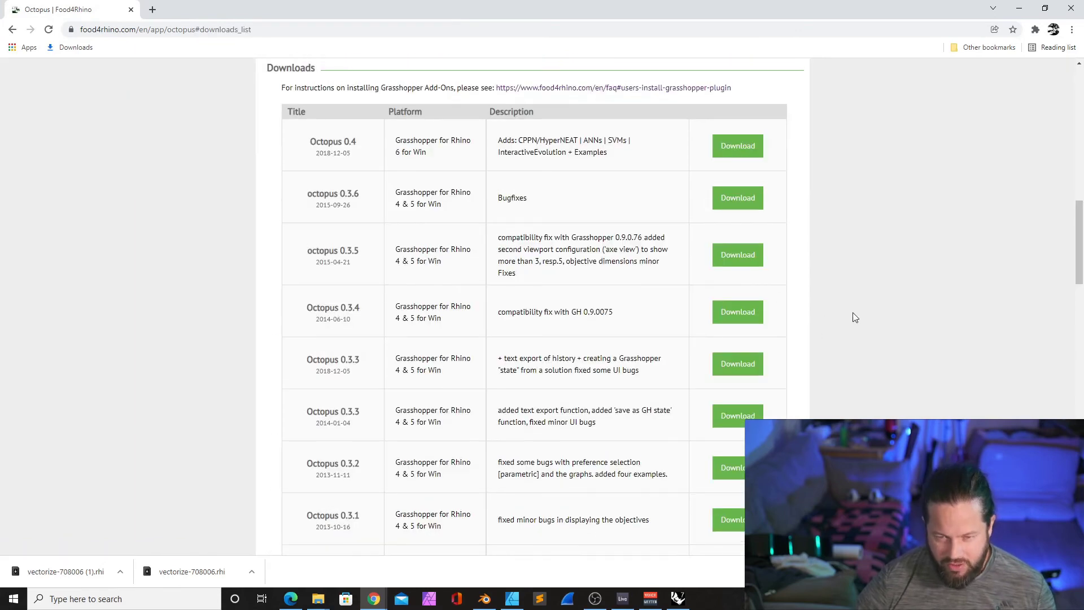
scroll(853, 313, up, 9)
scroll(857, 312, down, 6)
scroll(860, 315, down, 3)
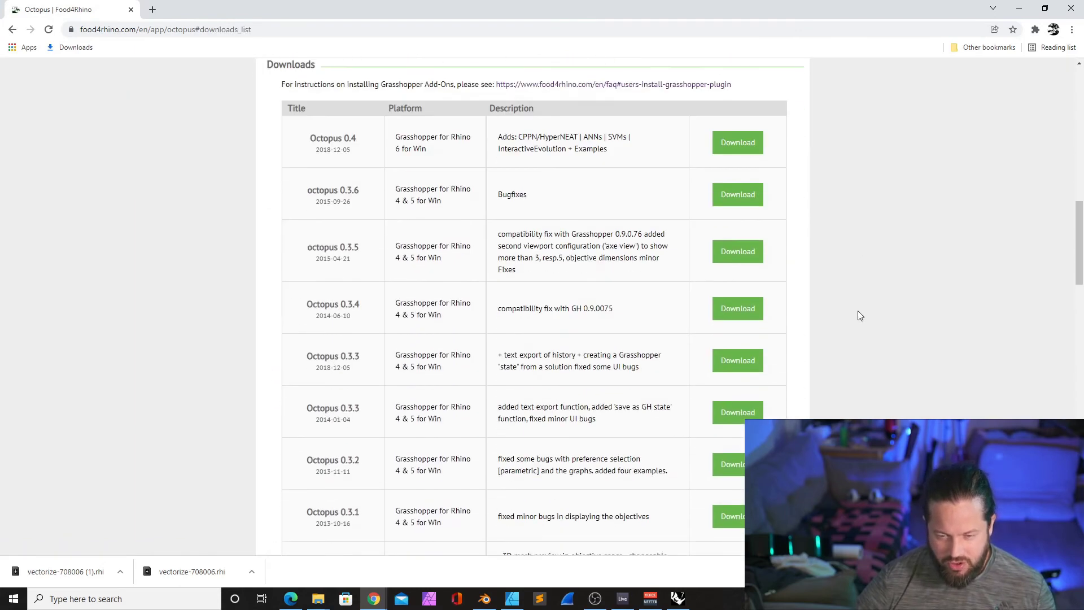
scroll(347, 439, down, 2)
scroll(351, 442, down, 1)
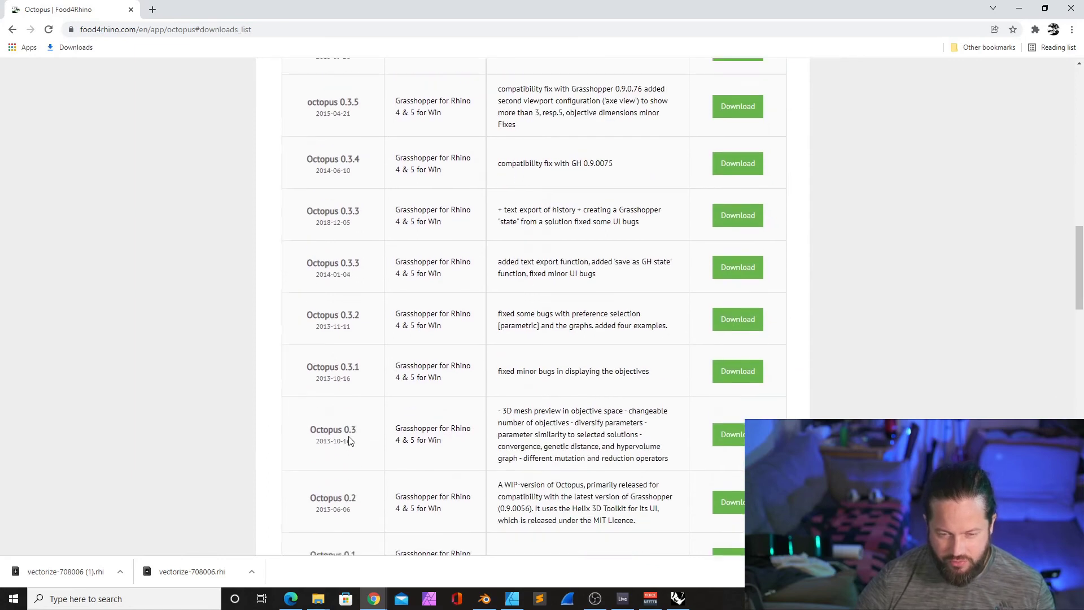
scroll(353, 440, down, 1)
scroll(541, 444, up, 7)
scroll(541, 443, down, 3)
scroll(541, 444, down, 4)
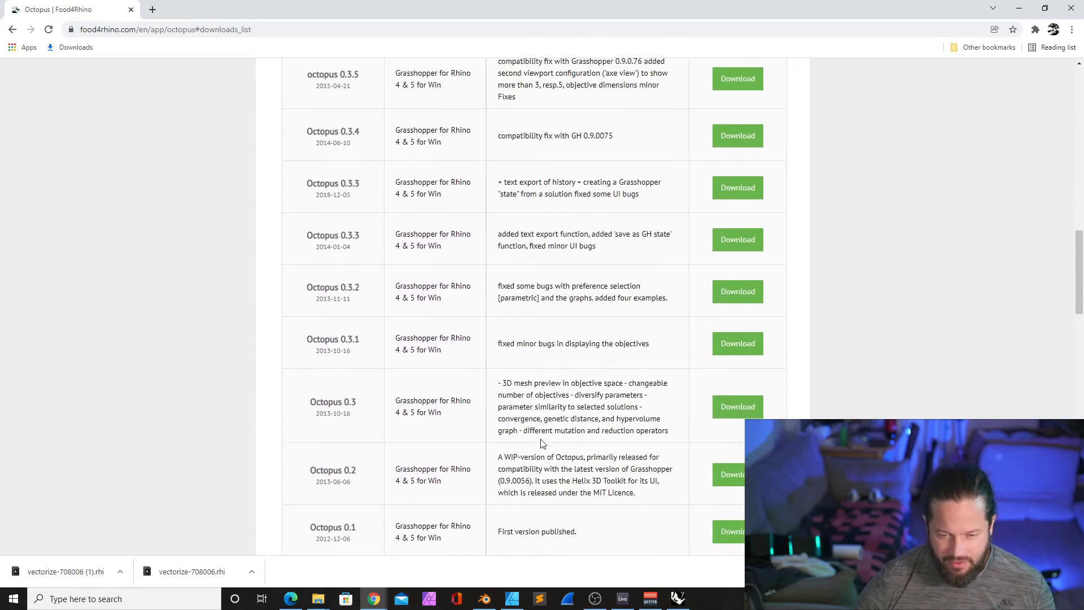
scroll(540, 443, down, 2)
scroll(541, 443, down, 5)
scroll(541, 443, down, 1)
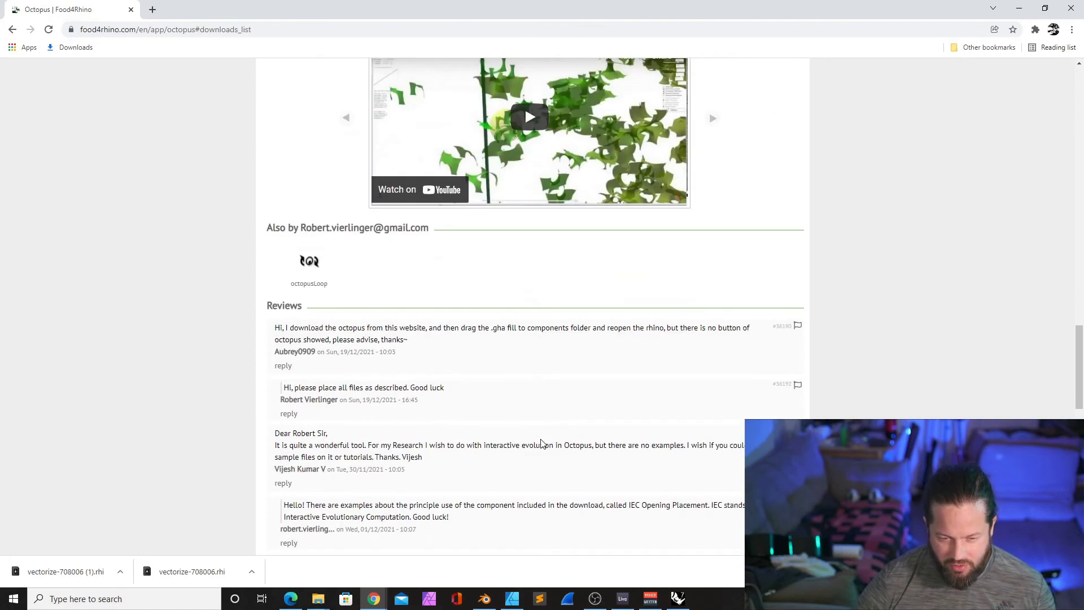
scroll(540, 437, up, 2)
scroll(538, 433, up, 11)
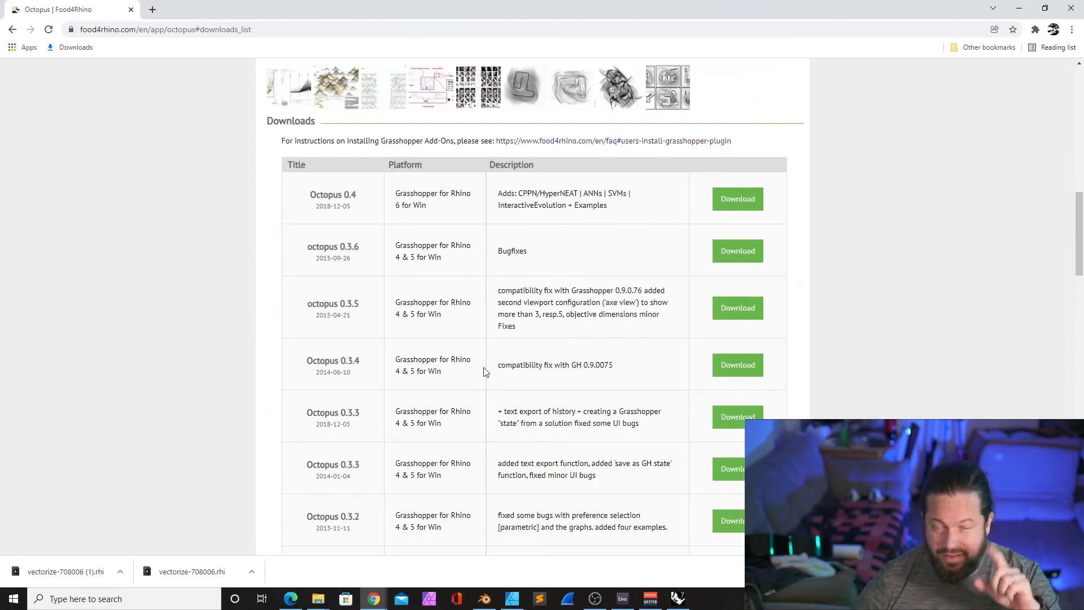
Download the Octopus 0.4 zip for Rhino 6 and bring up its download options
drag(283, 138, 736, 149)
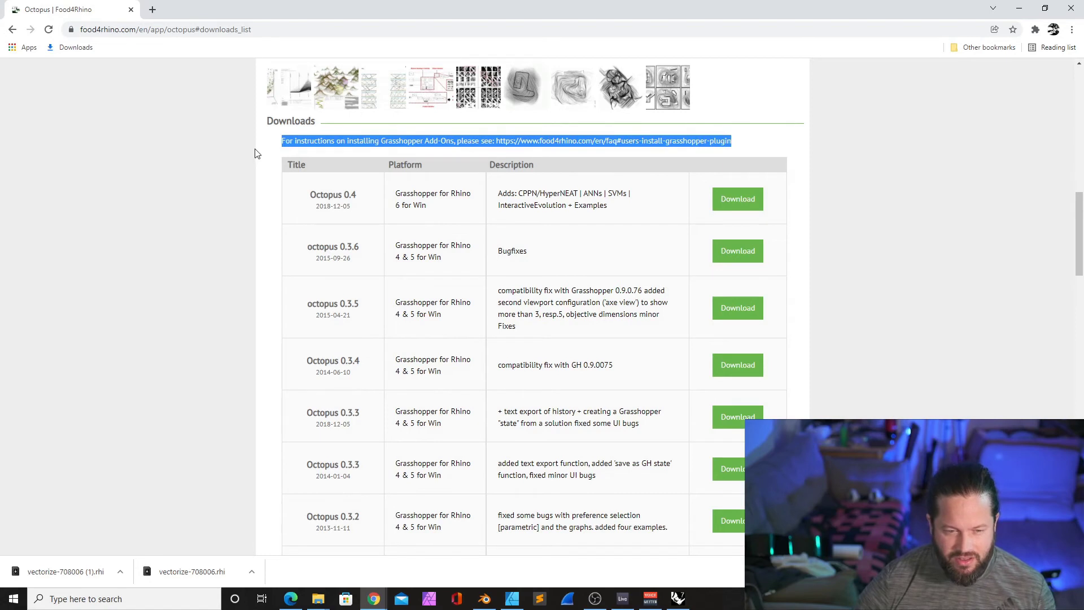
click(273, 150)
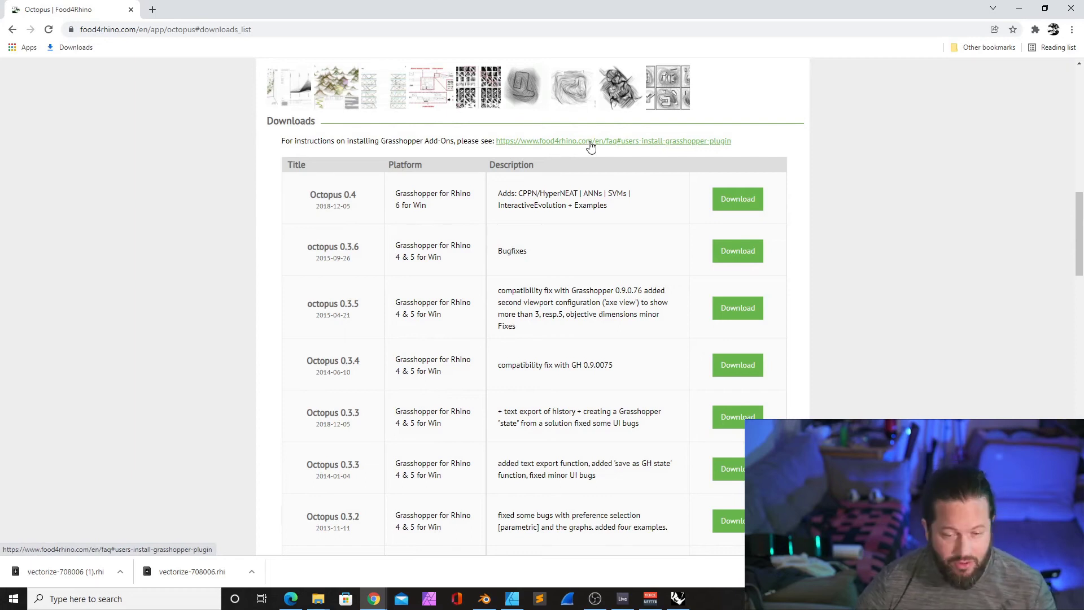
scroll(849, 269, down, 1)
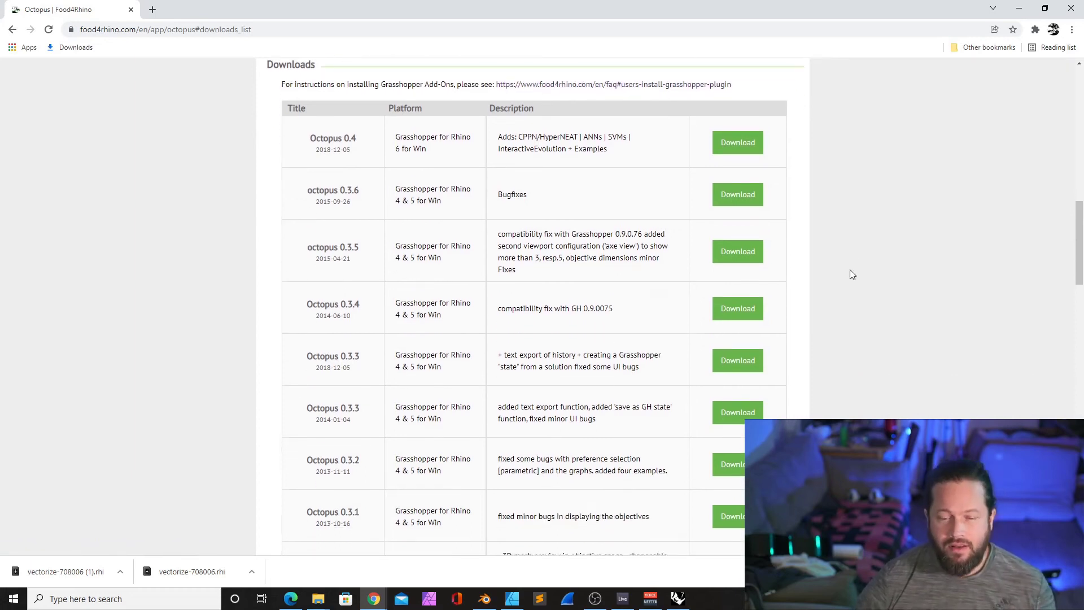
scroll(845, 265, up, 1)
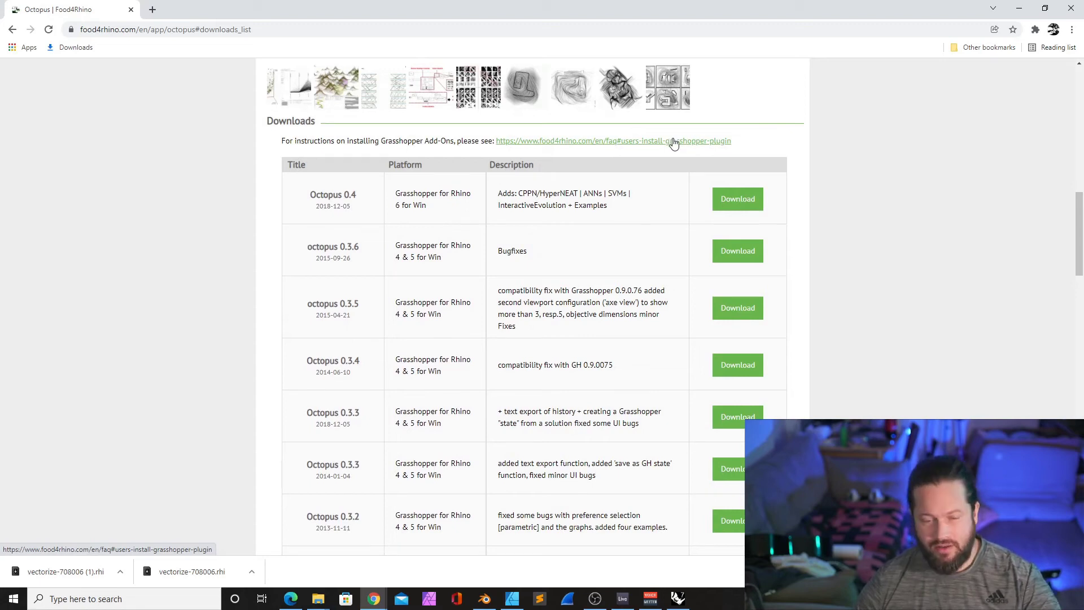
click(741, 200)
right_click(57, 572)
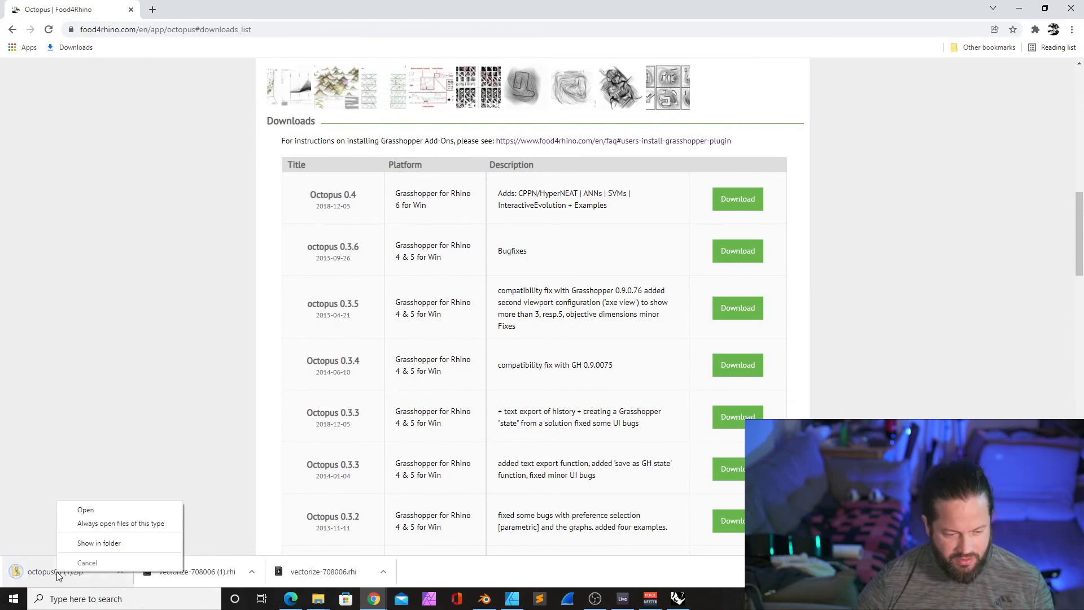
Show the downloaded zip in its folder and find octopus04.zip in D:\Rhino\Apps
click(108, 544)
drag(216, 251, 215, 458)
click(127, 413)
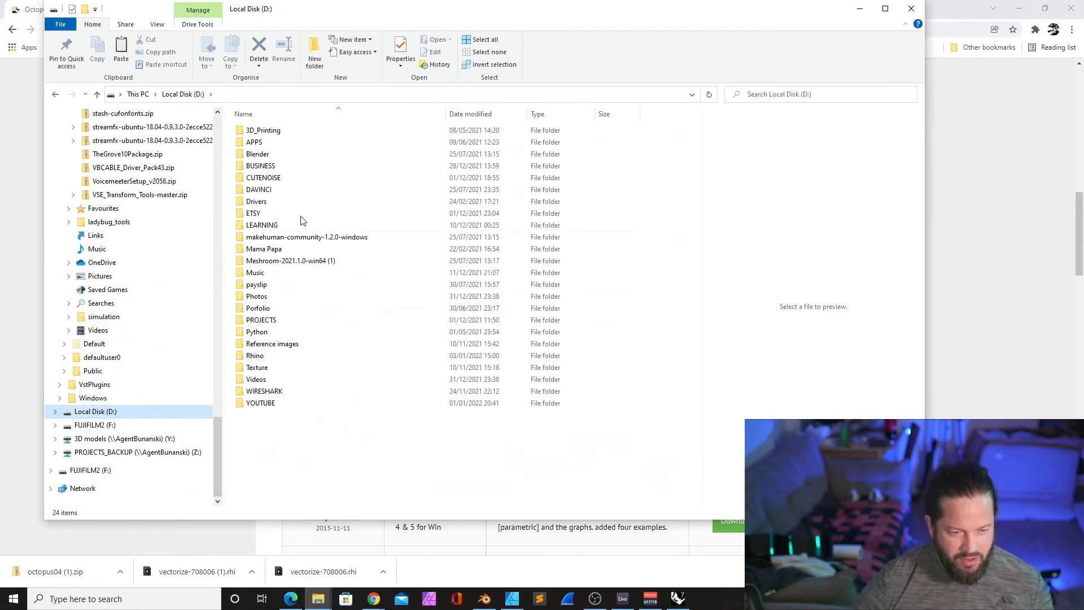
double_click(282, 143)
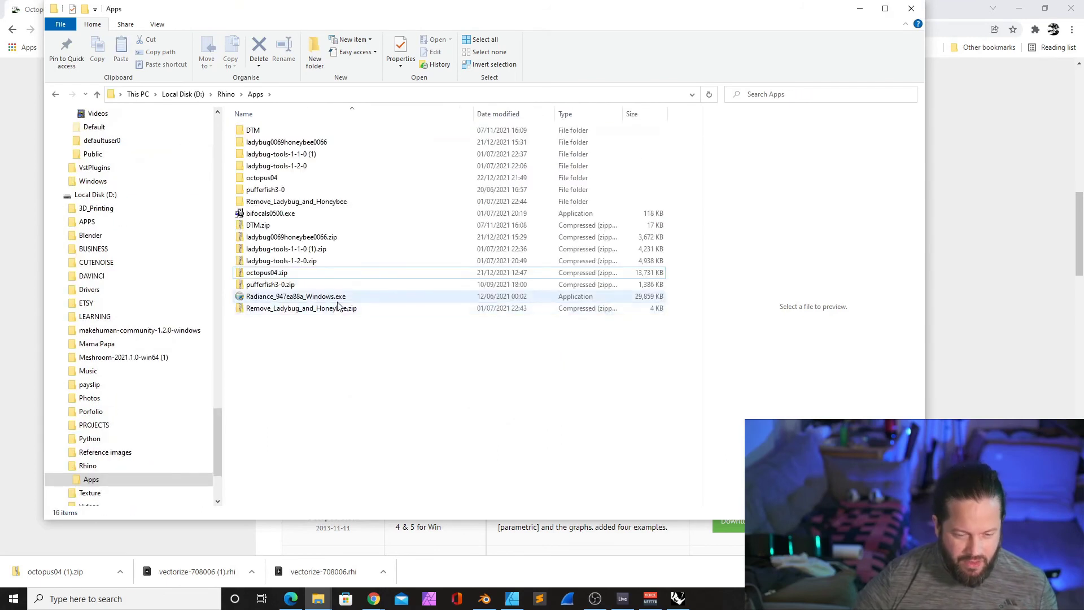
click(316, 273)
click(315, 375)
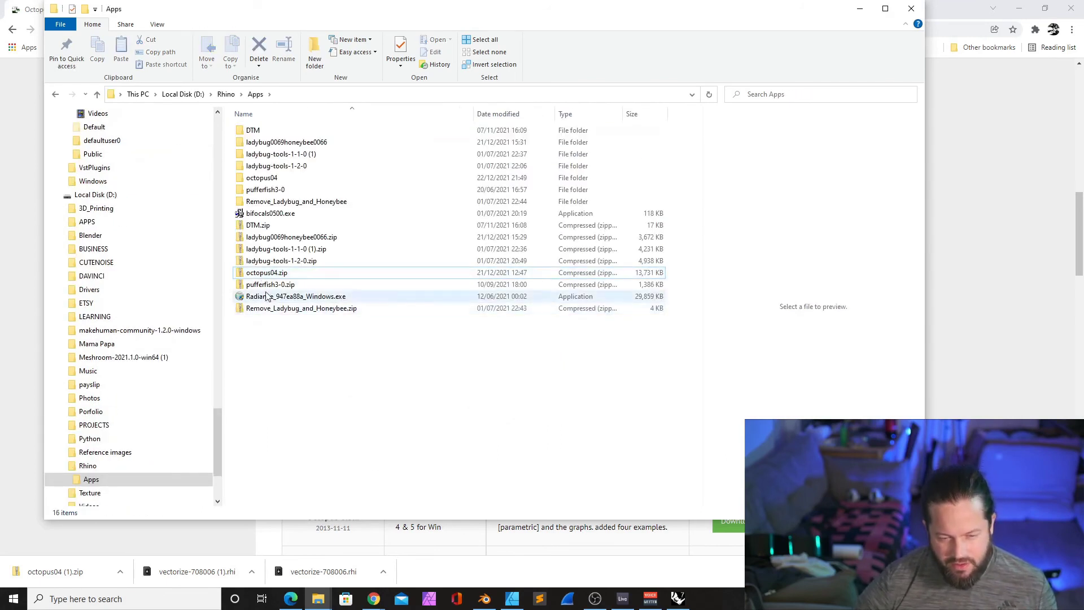
click(265, 273)
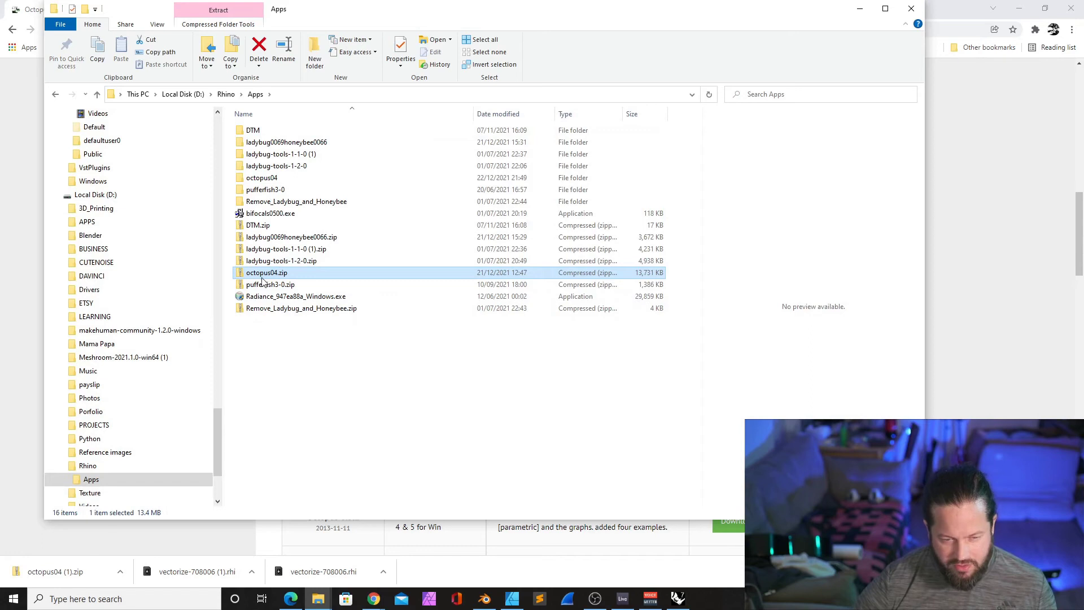
mouse_move(266, 272)
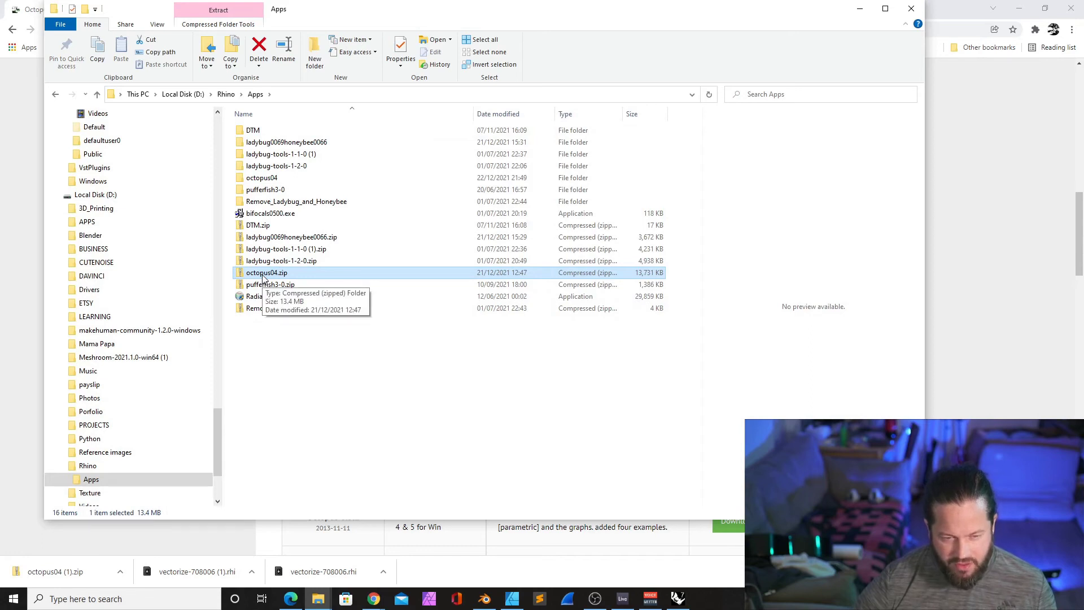
right_click(263, 274)
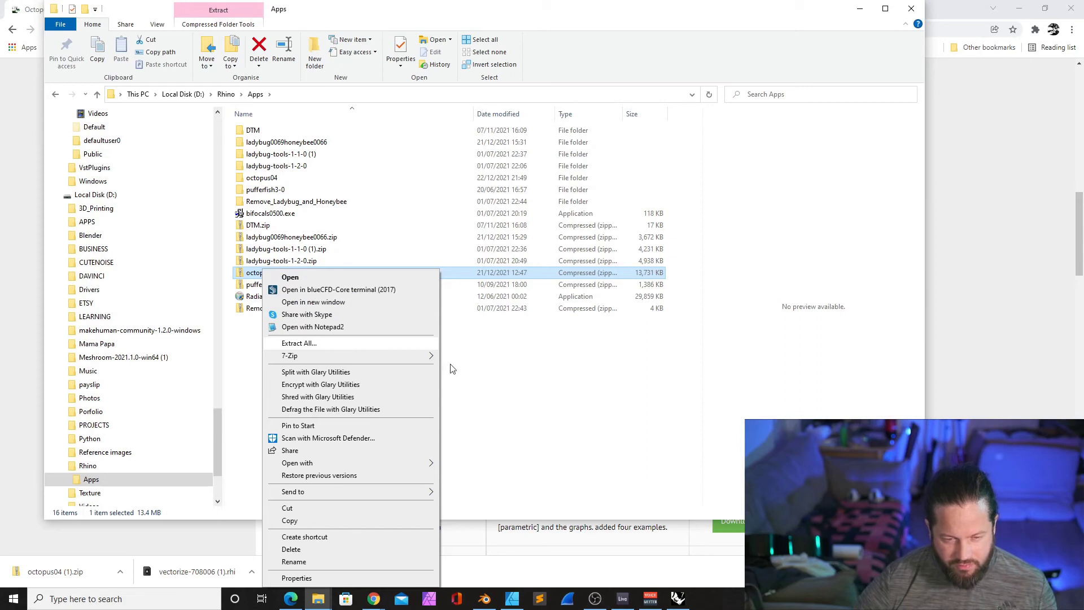
click(485, 325)
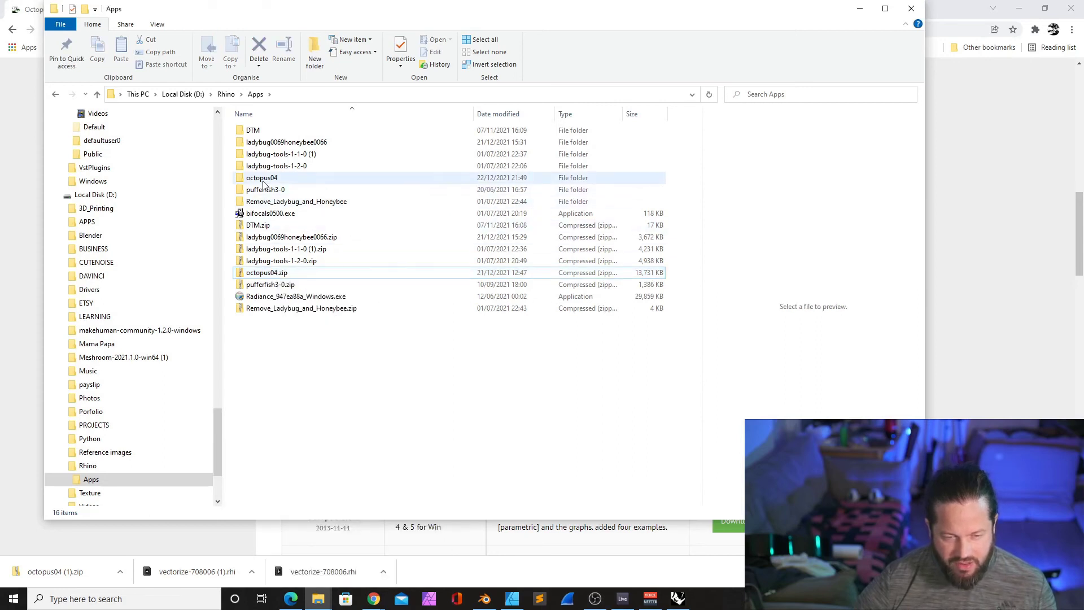
Open octopus04 > Octopus 0.4 and select its six files, including Octopus.gha
click(260, 179)
double_click(263, 181)
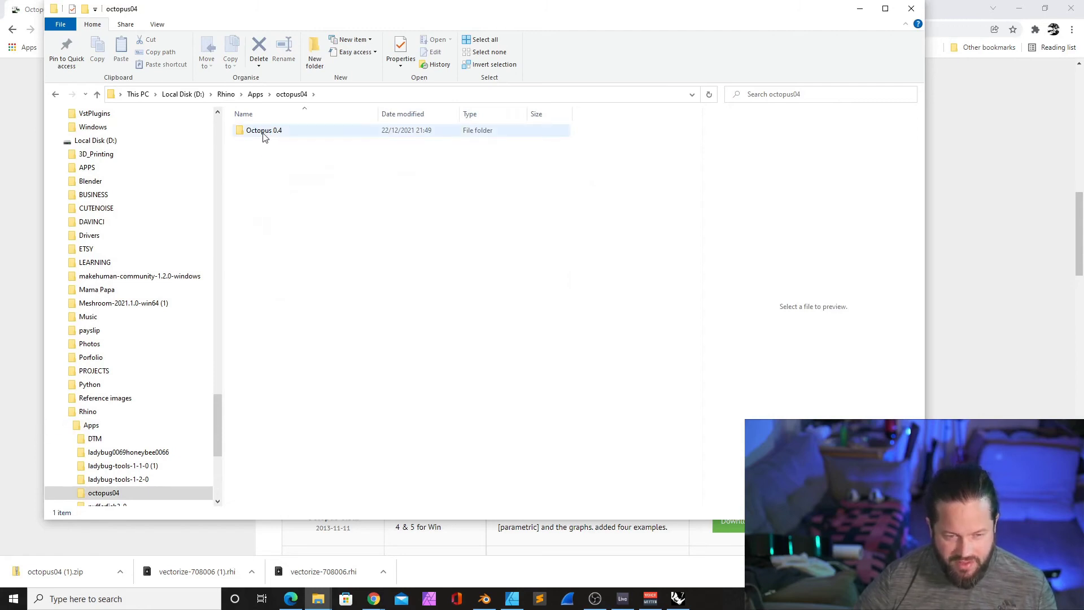
mouse_move(263, 130)
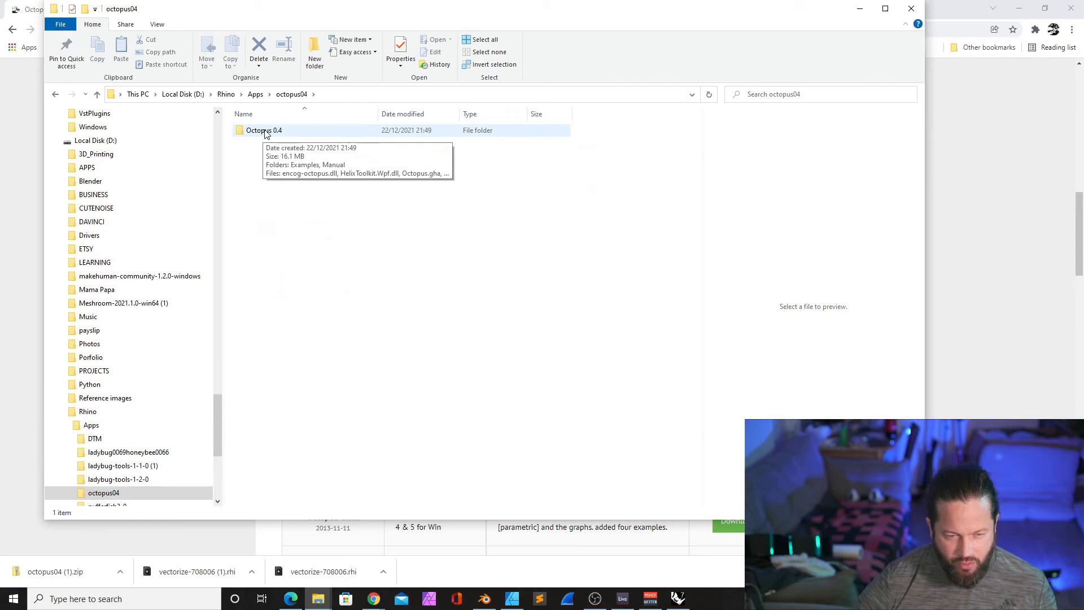
double_click(265, 133)
drag(315, 253, 249, 131)
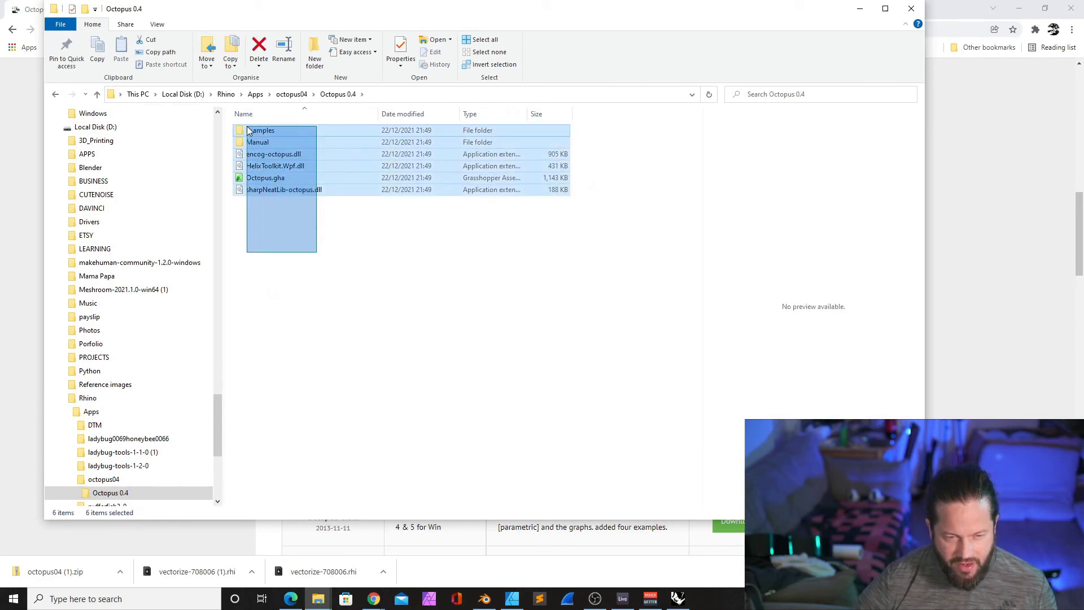
click(409, 358)
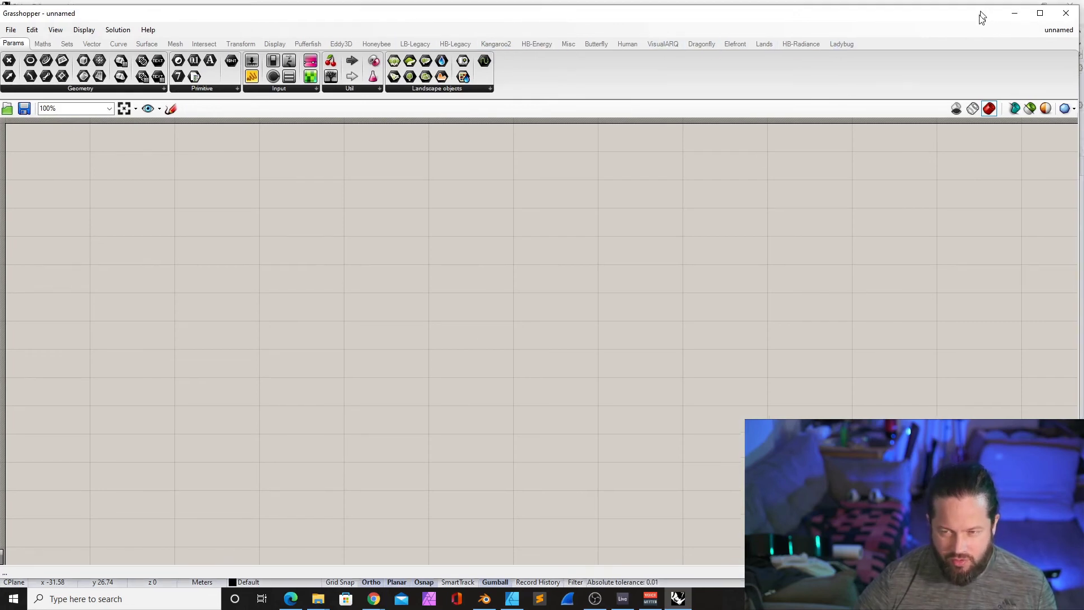
Copy the Octopus 0.4 folder from the octopus04 folder
click(1015, 14)
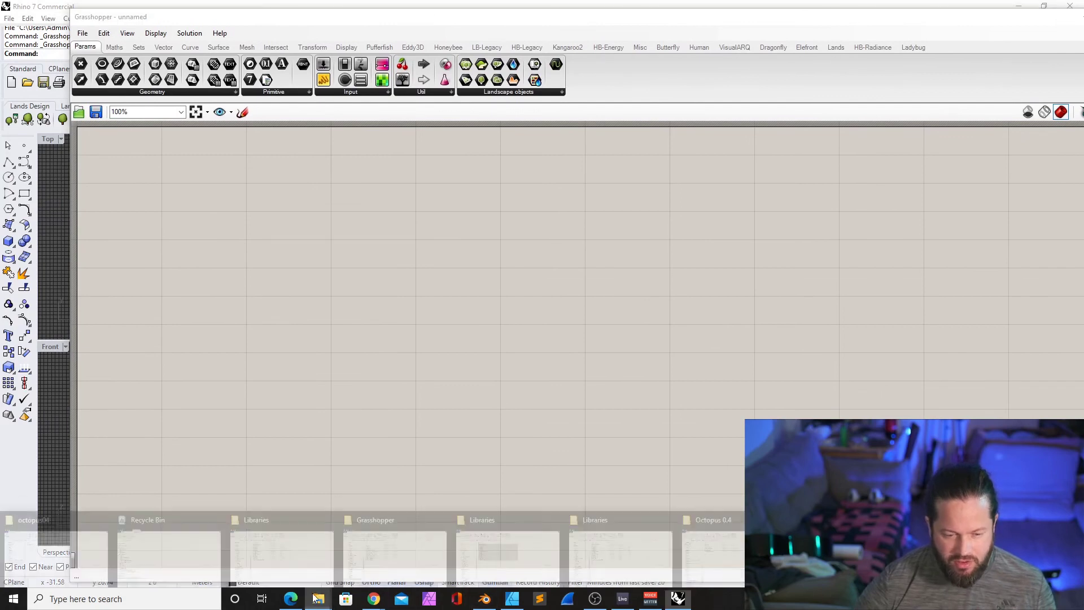
click(54, 542)
mouse_move(265, 177)
mouse_down()
mouse_move(1017, 310)
mouse_move(334, 277)
mouse_up()
key(BackSpace)
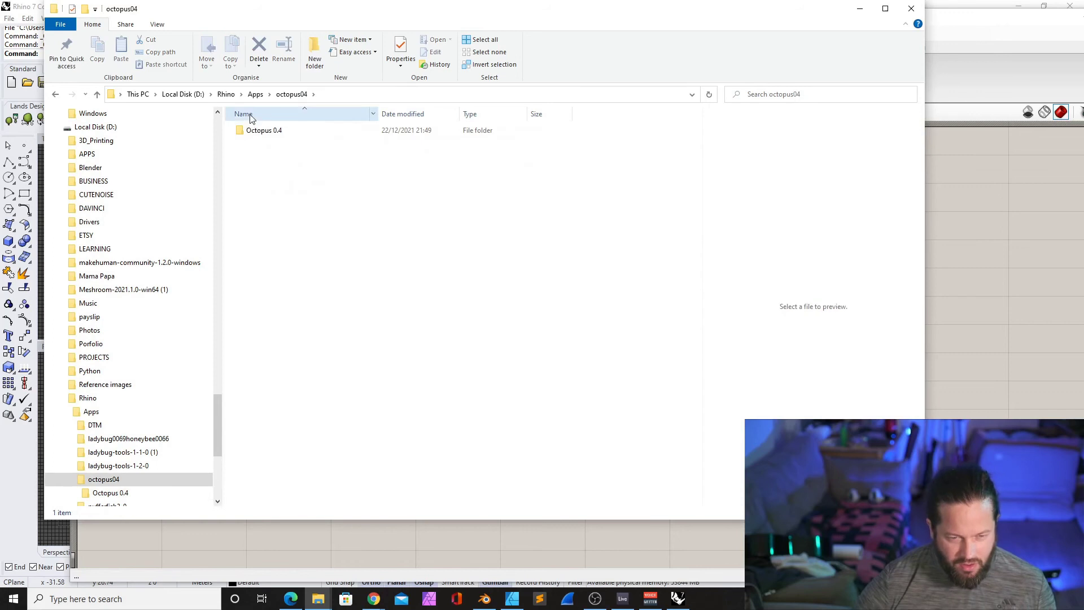
click(263, 131)
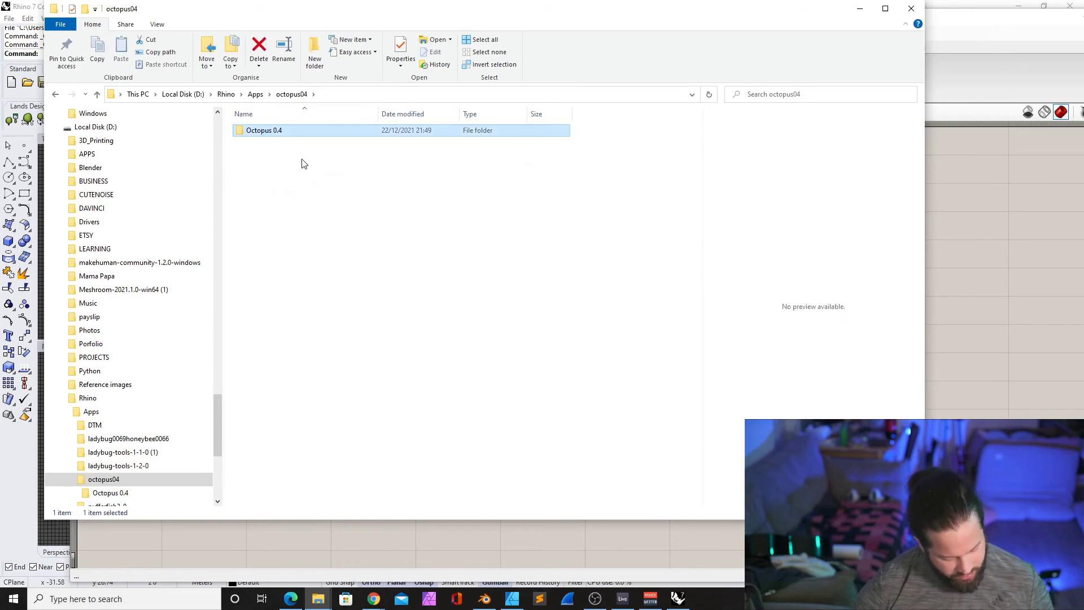
key(alt+Tab)
Paste Octopus 0.4 into Grasshopper's Components Folder and open it to show the plugin files
click(82, 35)
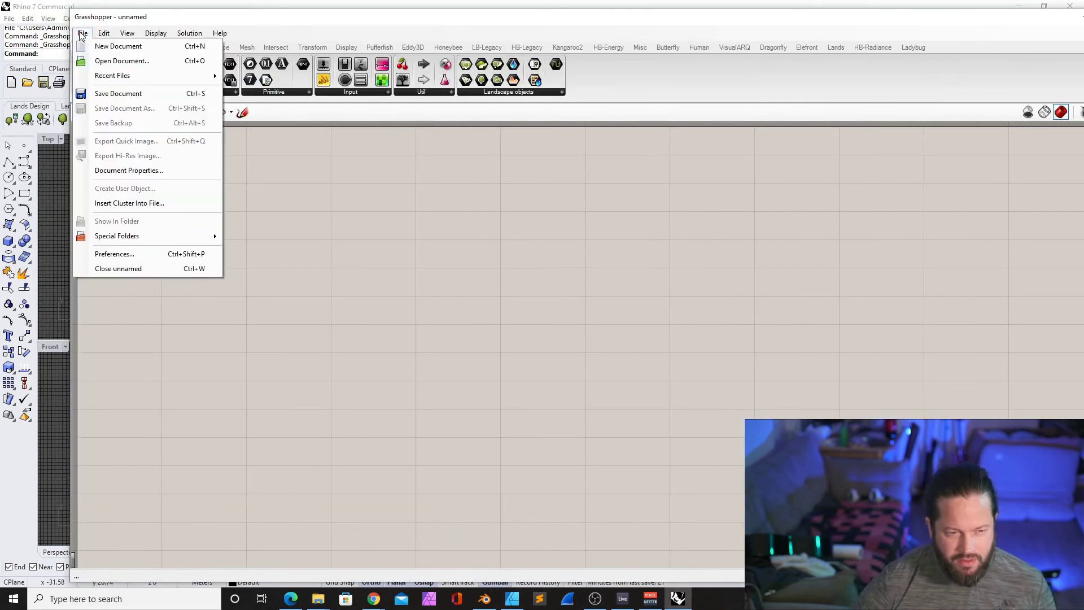
mouse_move(116, 236)
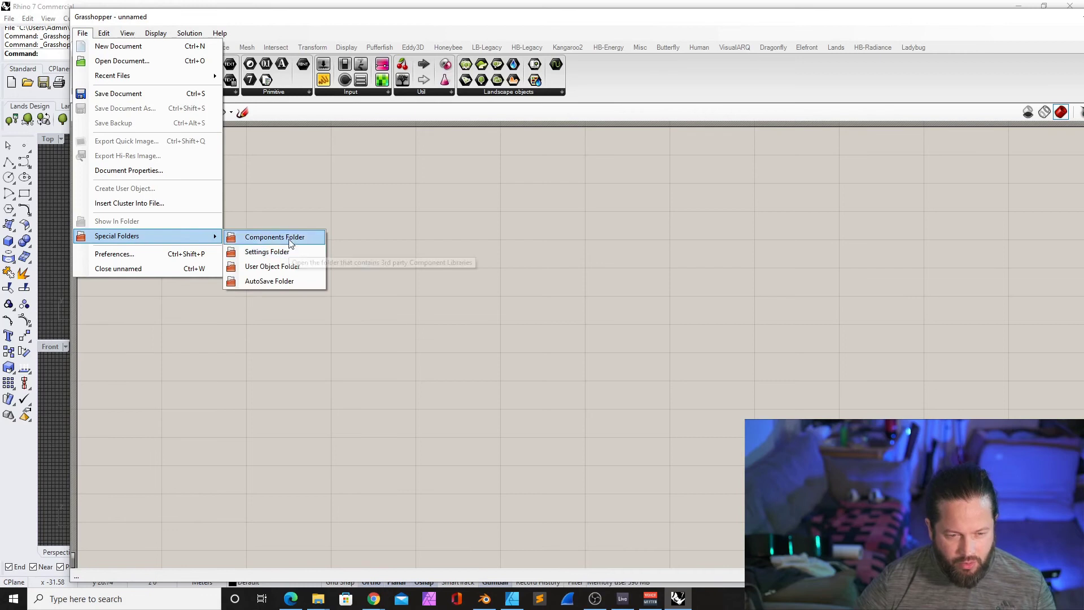
click(288, 237)
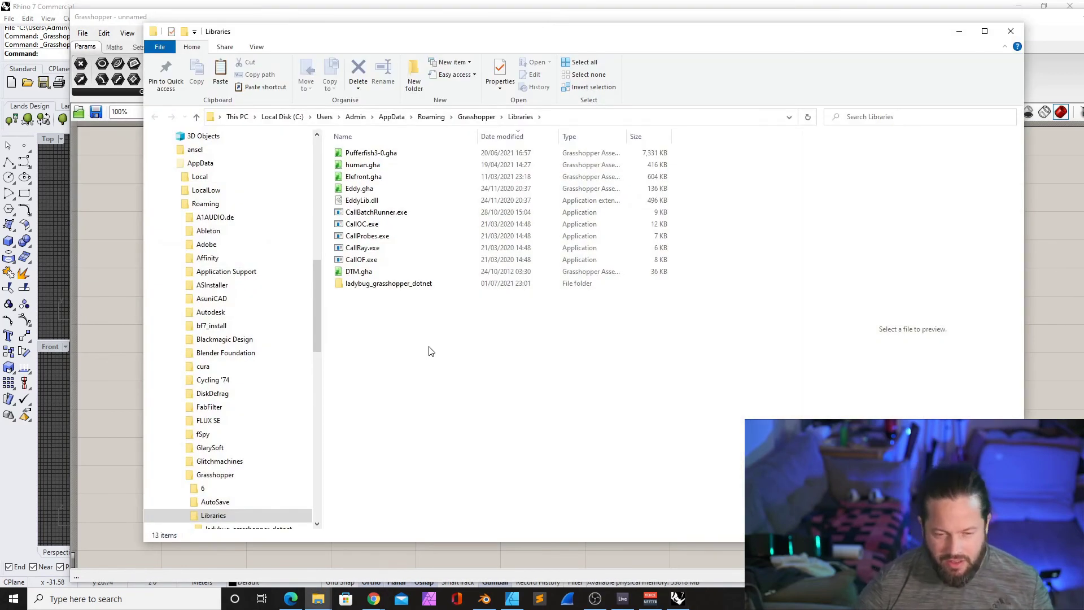
key(ctrl+v)
drag(444, 32, 411, 31)
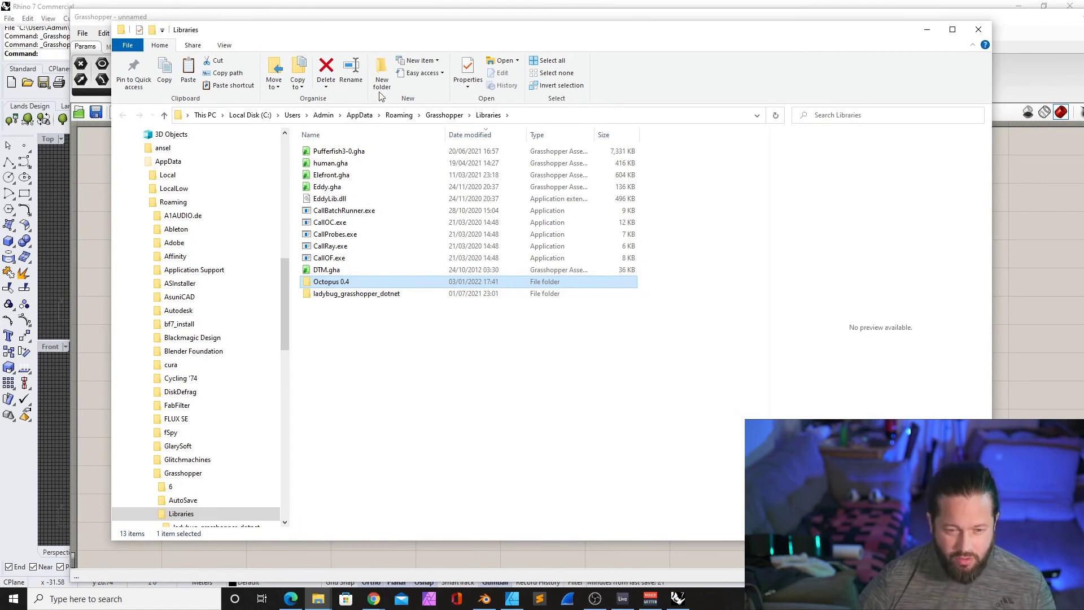
drag(382, 35, 392, 34)
double_click(340, 279)
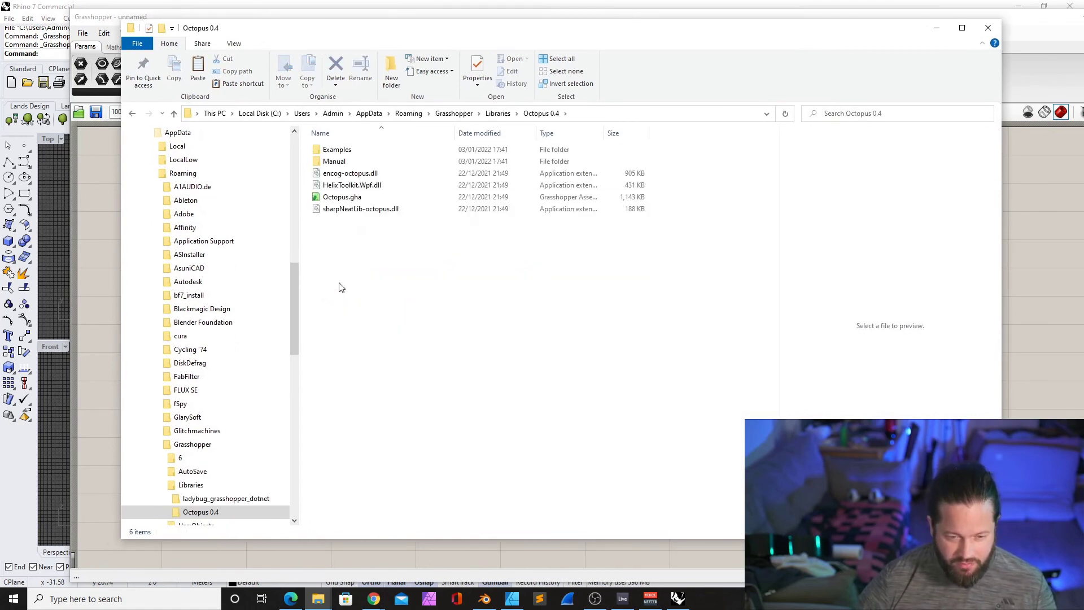
Tick Unblock in the Octopus.gha Properties and apply it
right_click(338, 201)
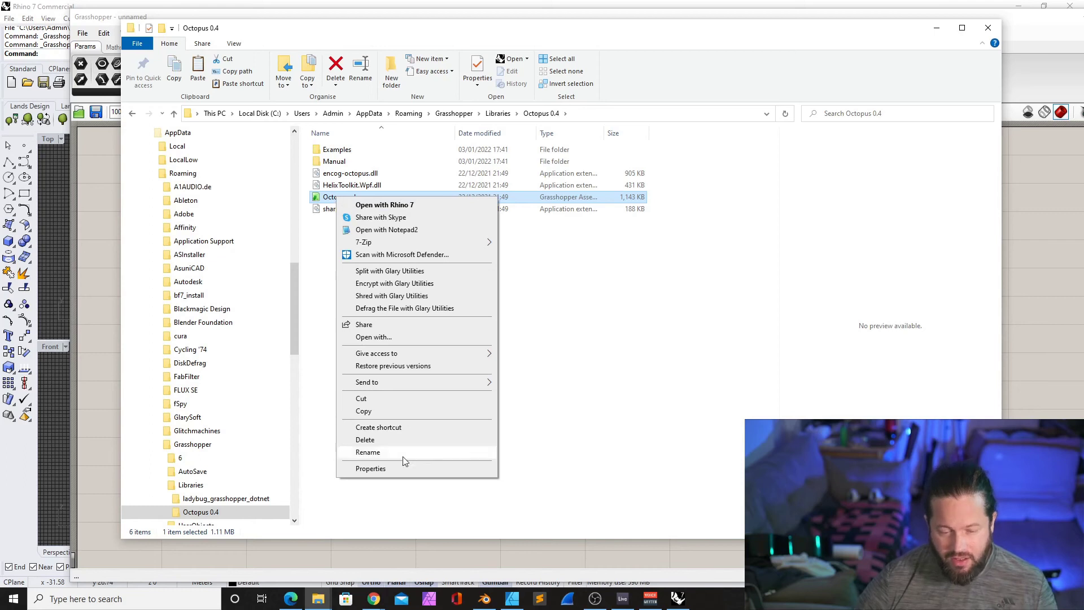
click(399, 469)
drag(439, 209, 539, 80)
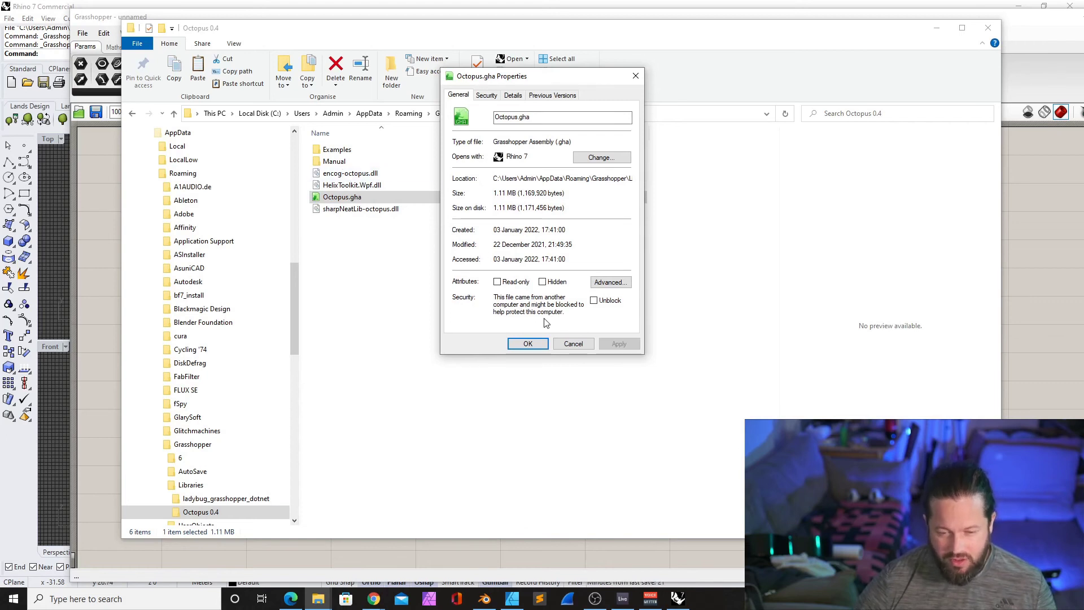
click(593, 300)
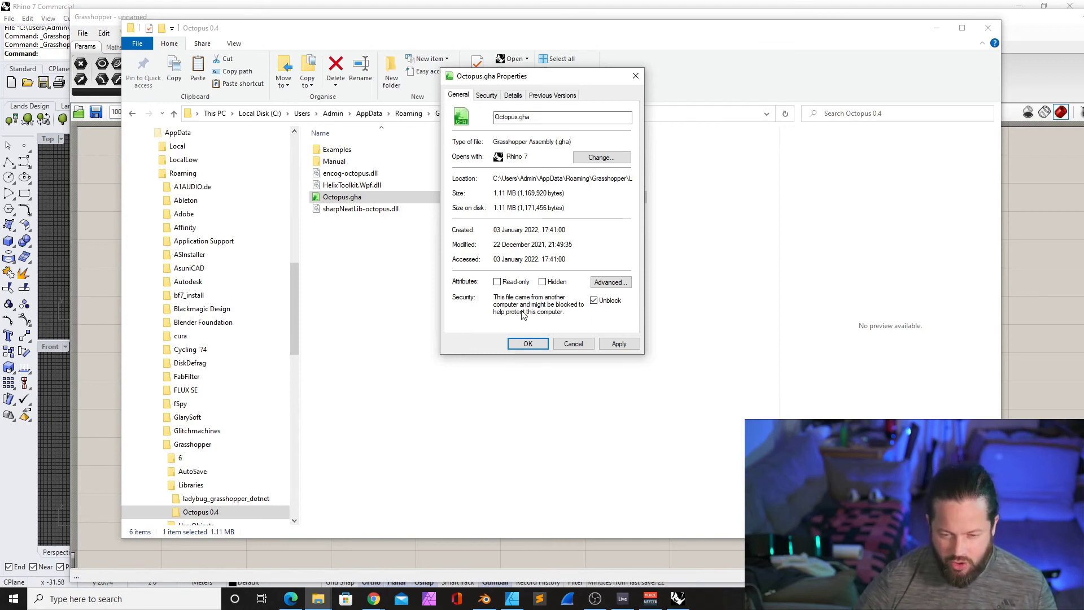
drag(543, 76, 584, 88)
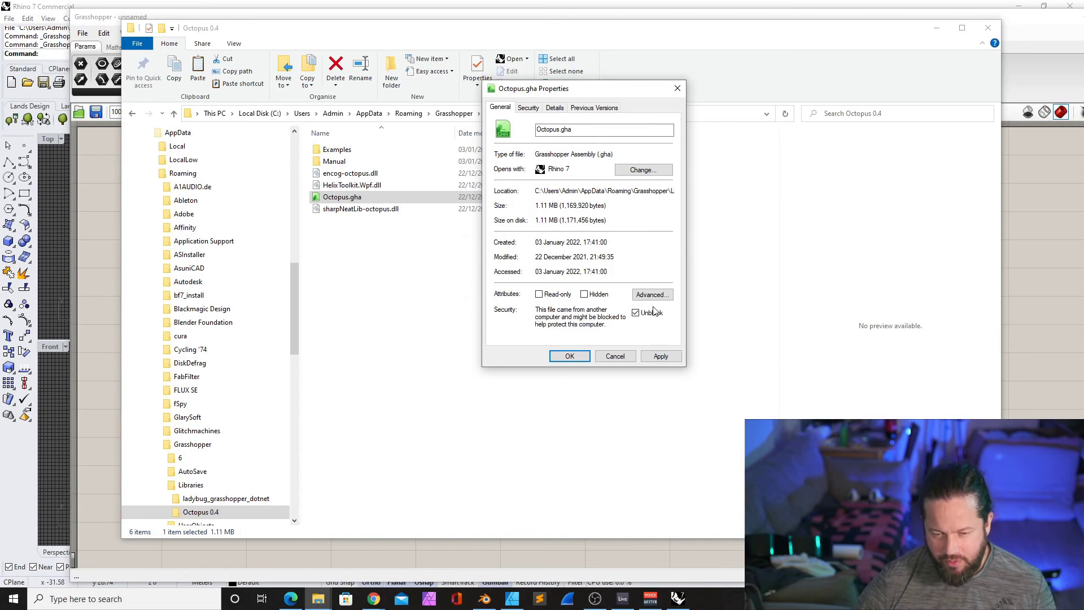
click(661, 355)
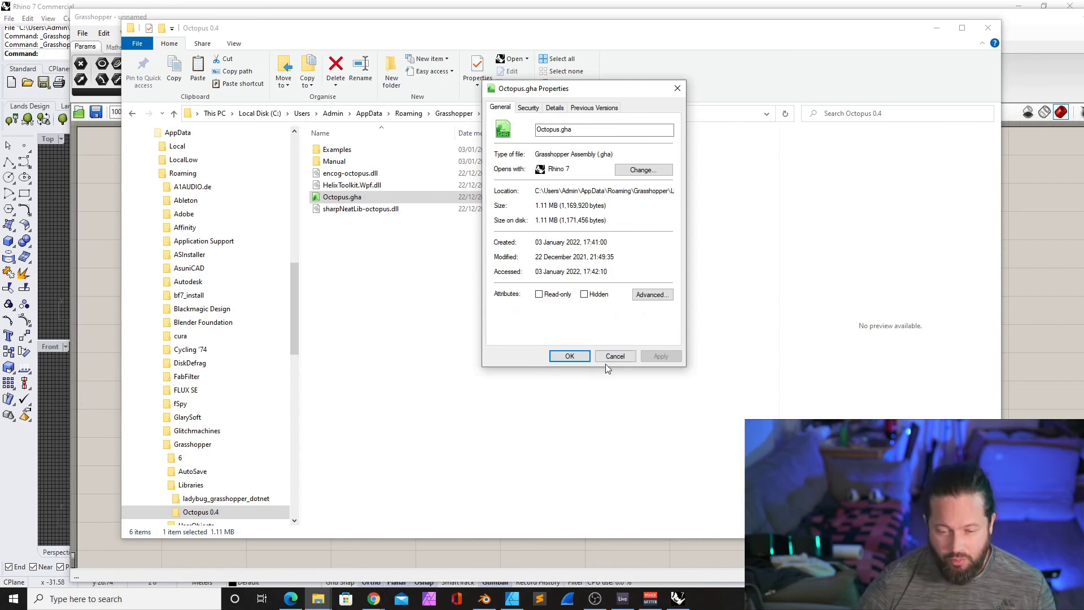
Close the properties and the Octopus 0.4 folder, returning to full-screen Grasshopper
click(570, 355)
click(989, 28)
click(1038, 8)
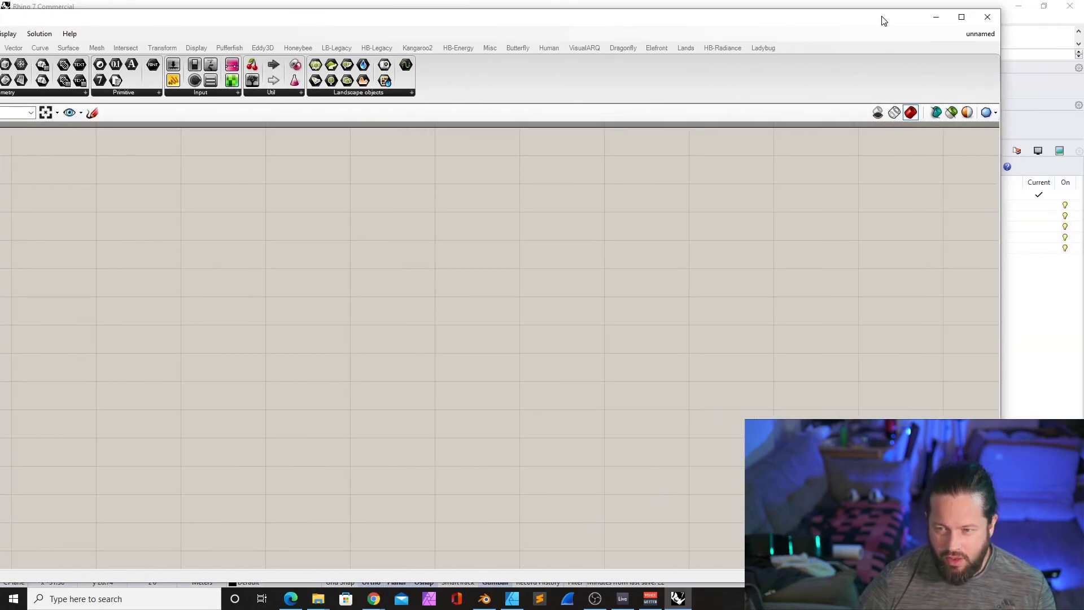
Restart Rhino 7 and Grasshopper without saving, confirm the Octopus tab, and start a new document
click(987, 24)
click(637, 363)
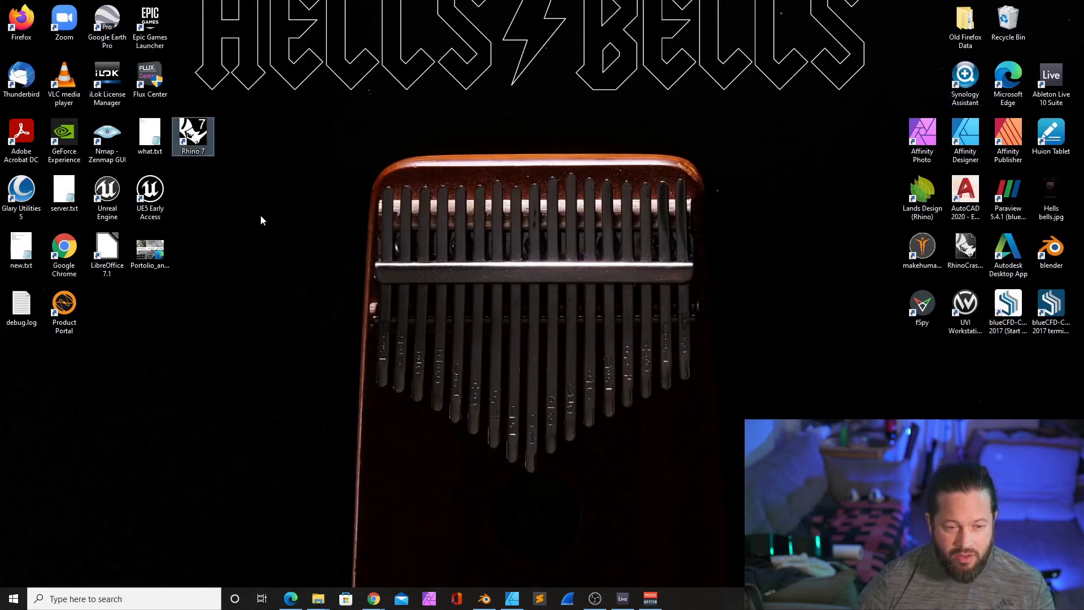
double_click(193, 134)
click(502, 83)
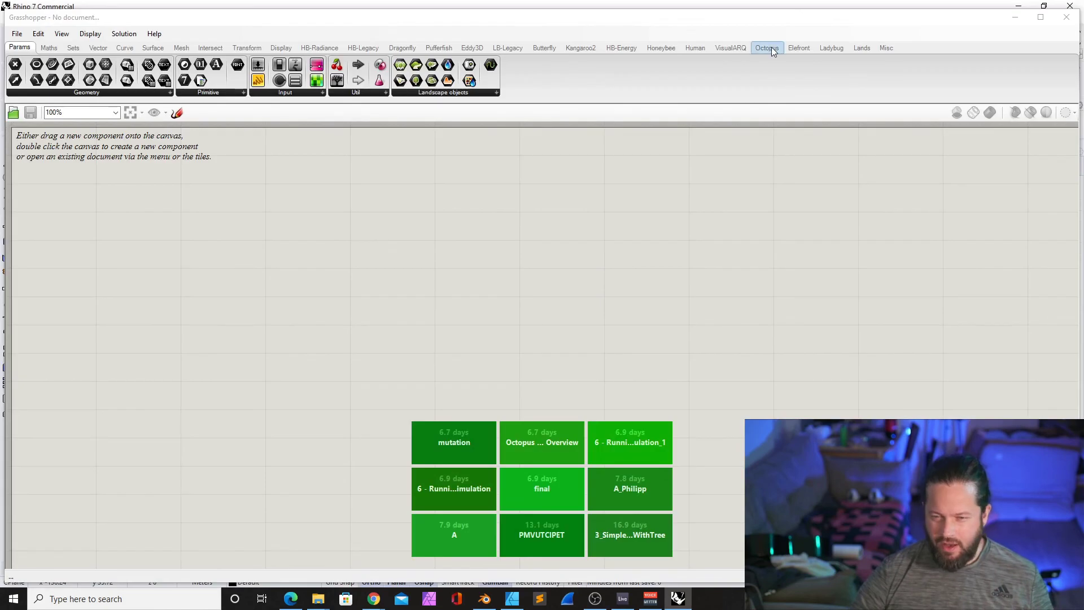
click(769, 49)
key(ctrl+n)
Reopen the Components Folder and select the Octopus 0.4 folder
click(17, 34)
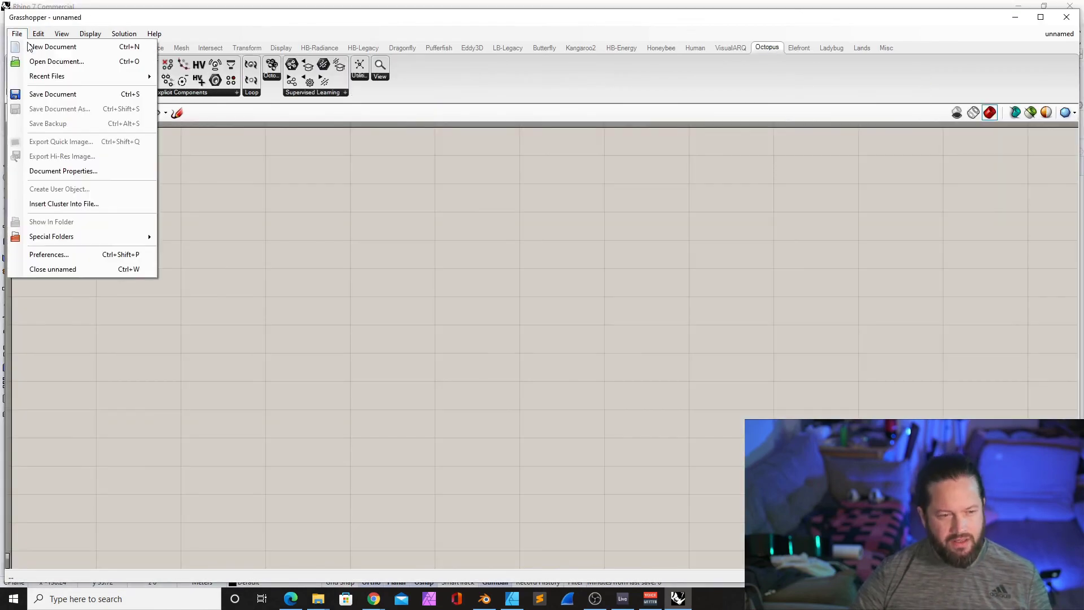
click(186, 251)
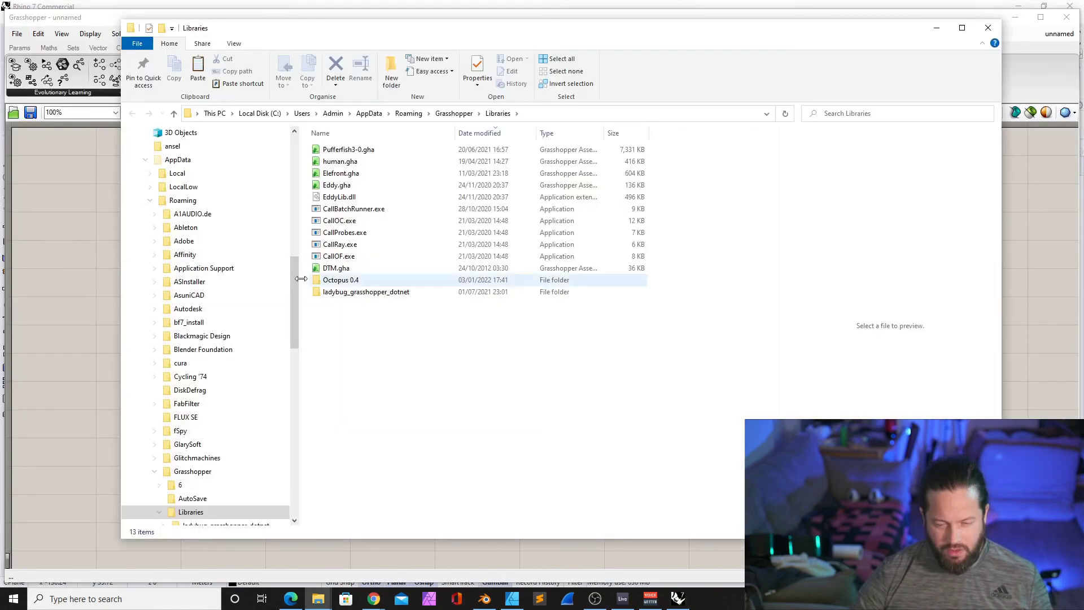
click(333, 281)
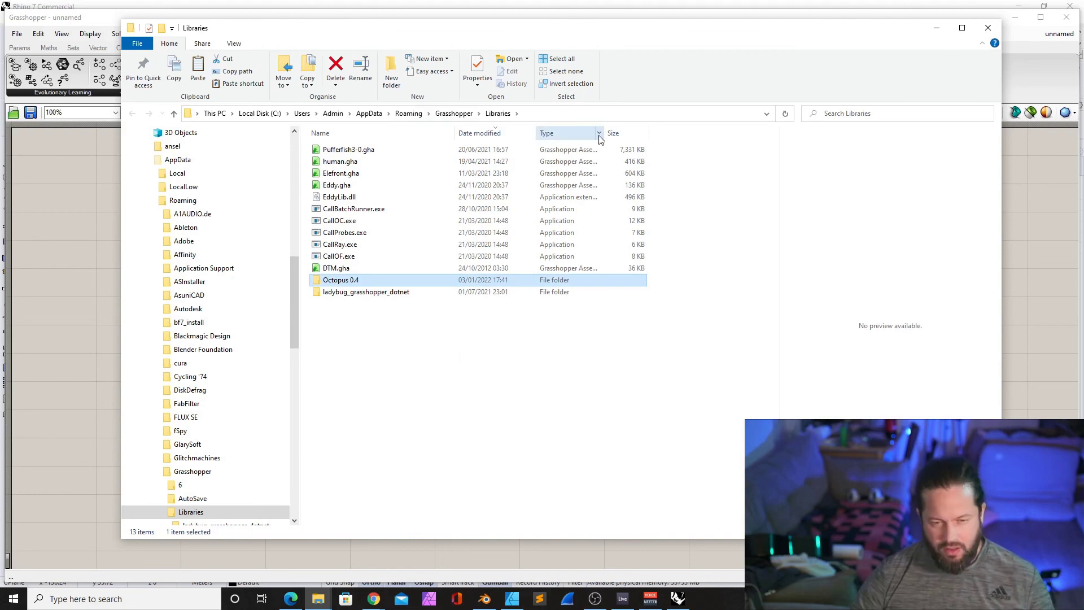
click(405, 393)
drag(340, 286, 338, 284)
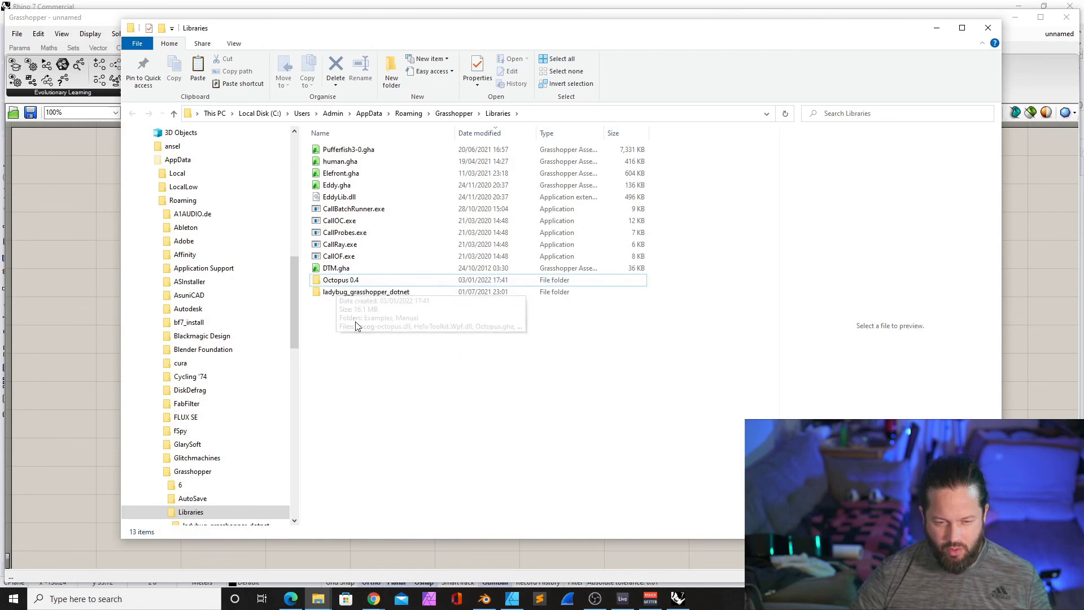
click(337, 284)
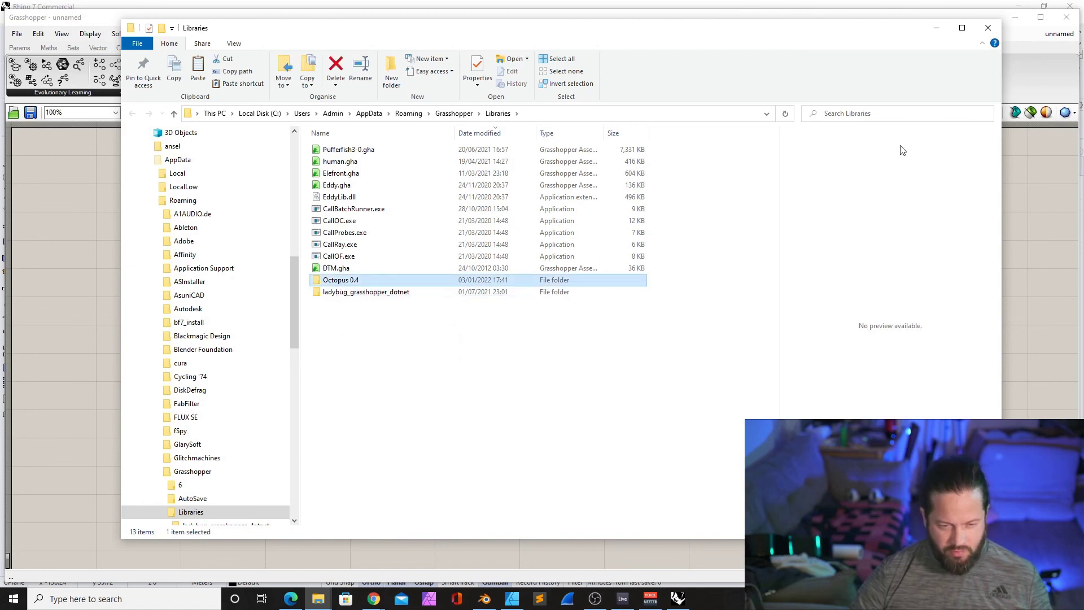
Close Grasshopper and Rhino without saving, then show Delete on Octopus 0.4 and cancel
click(1065, 16)
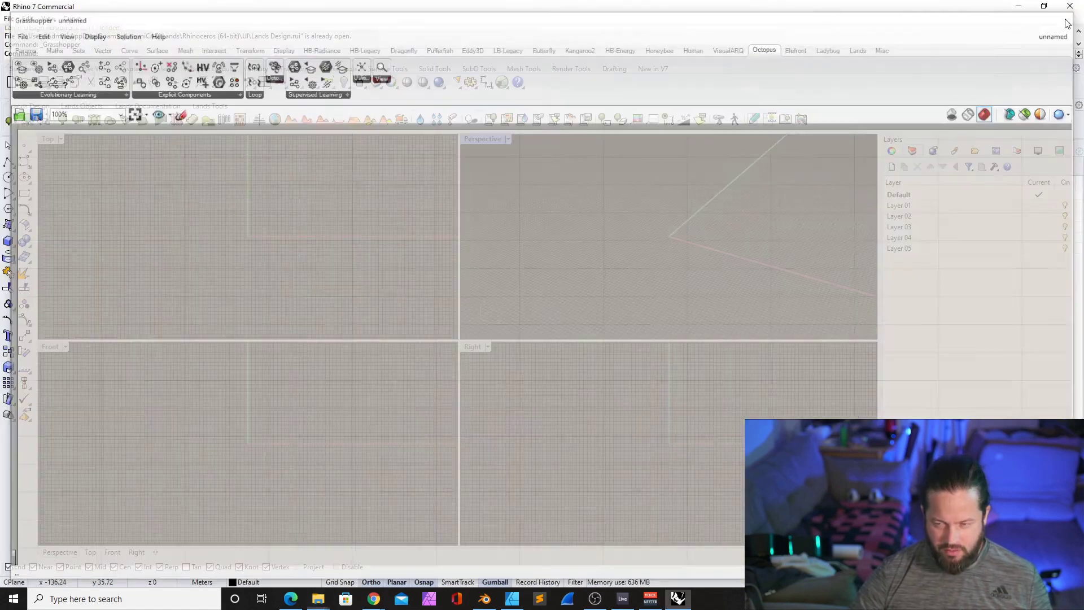
click(1067, 8)
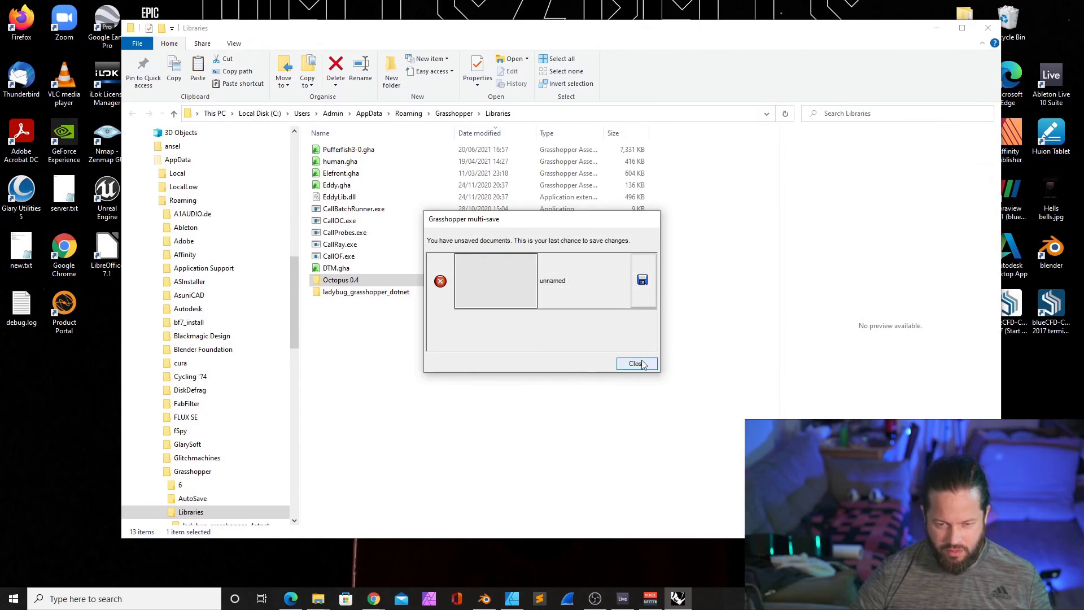
click(635, 362)
right_click(339, 284)
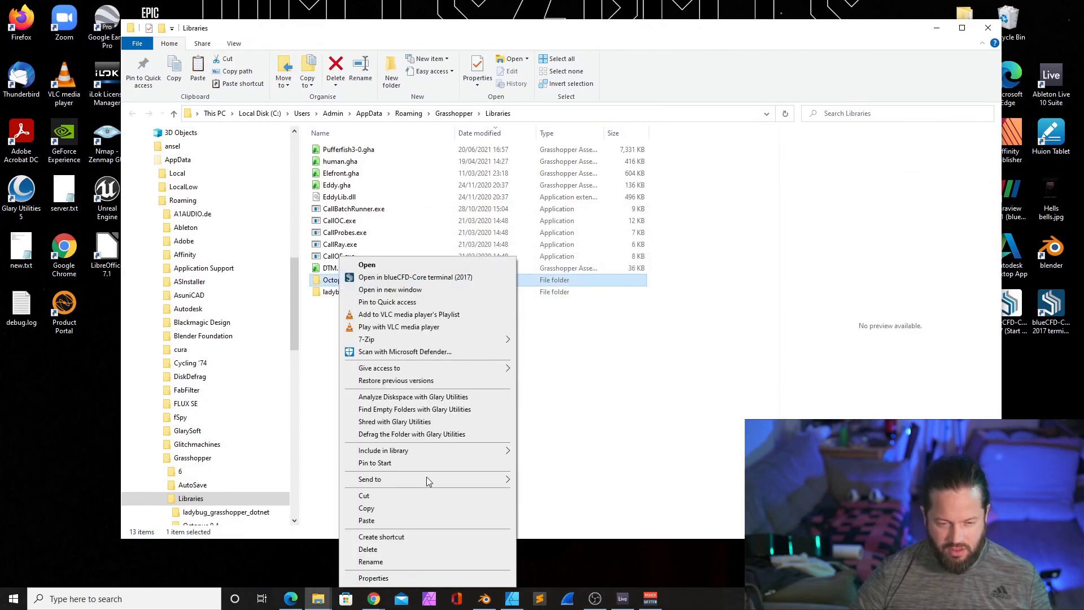
click(608, 399)
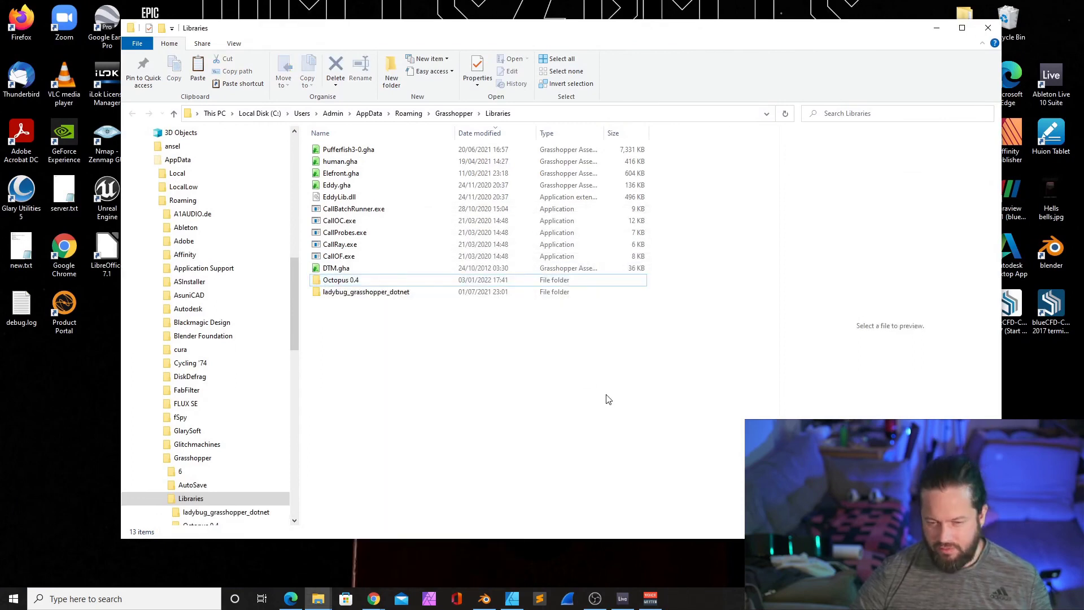